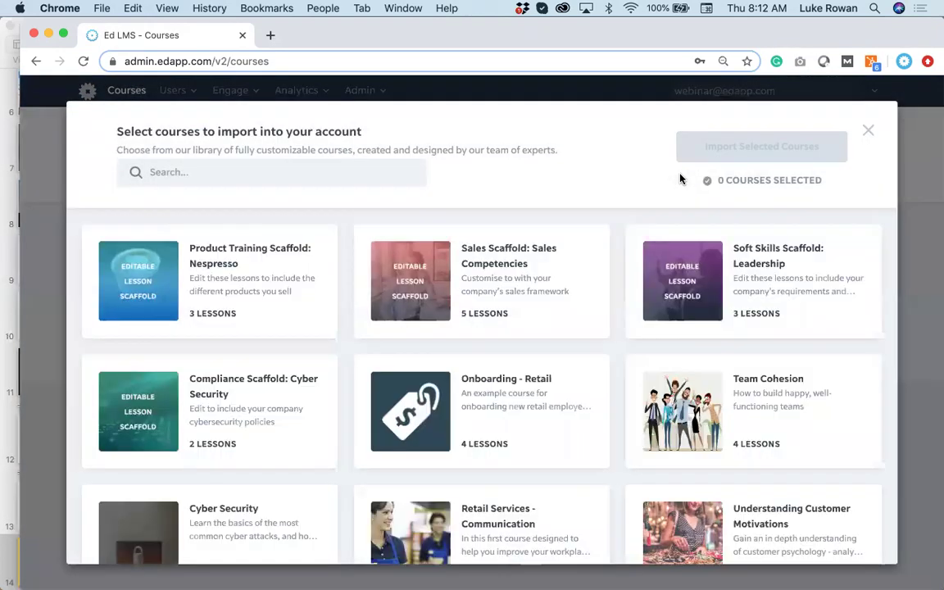
Step: Select the Negotiation course in the content library and import it into the account
scroll(624, 288, down, 5)
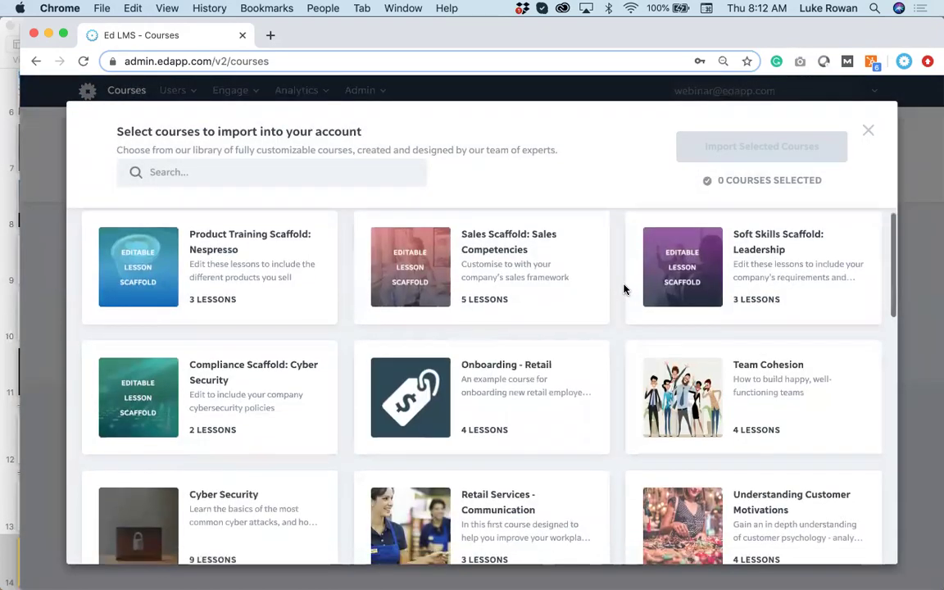
scroll(623, 288, down, 10)
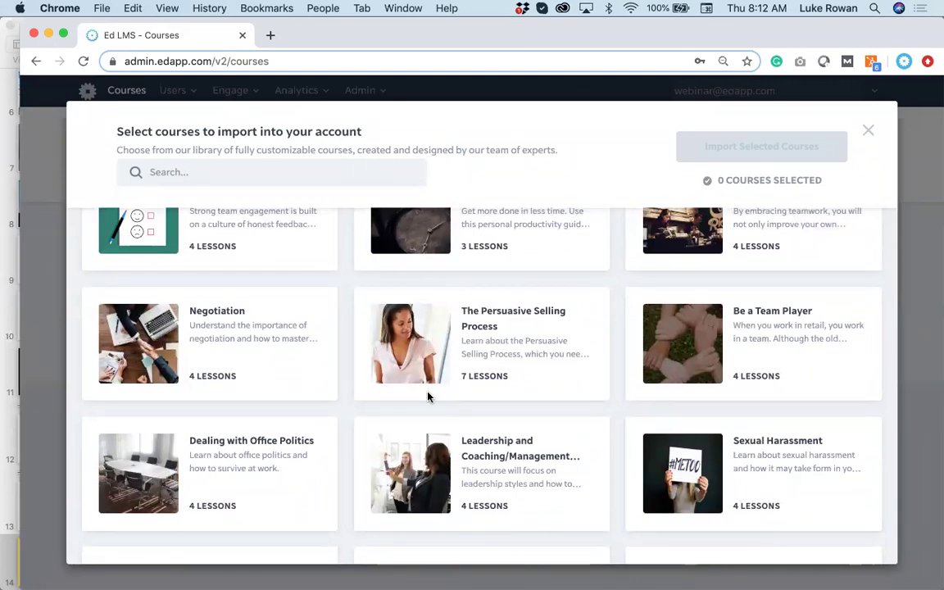
scroll(426, 397, down, 1)
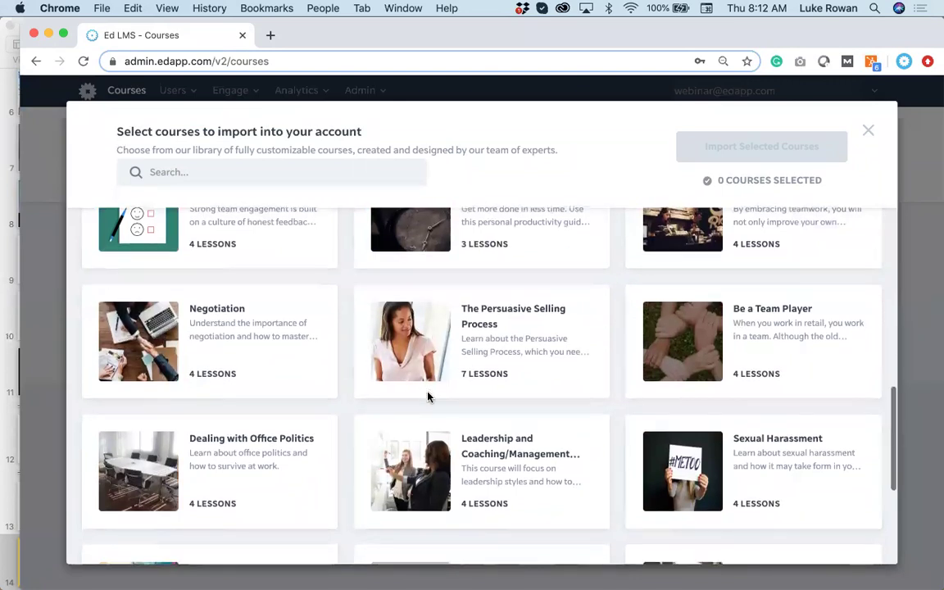
click(251, 335)
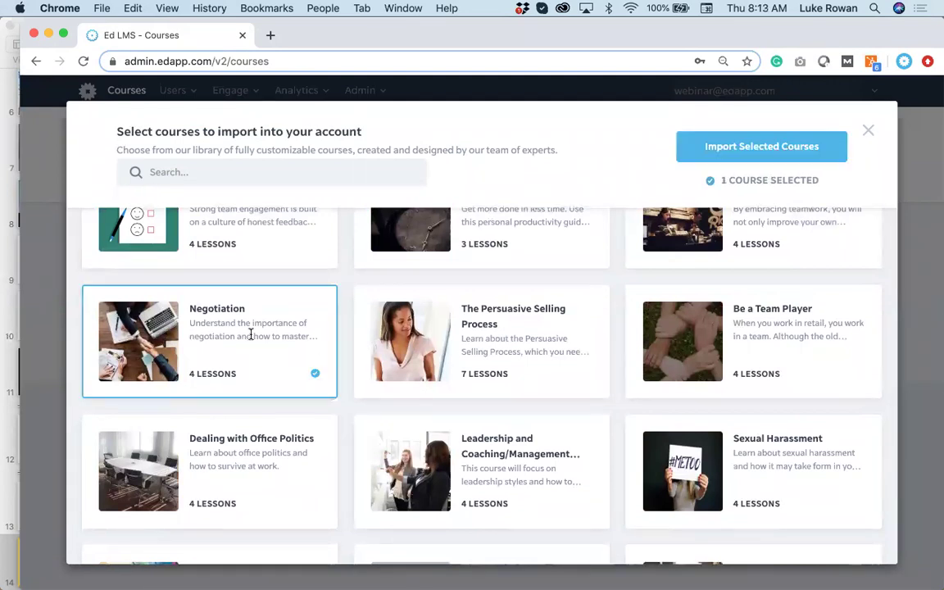
click(721, 152)
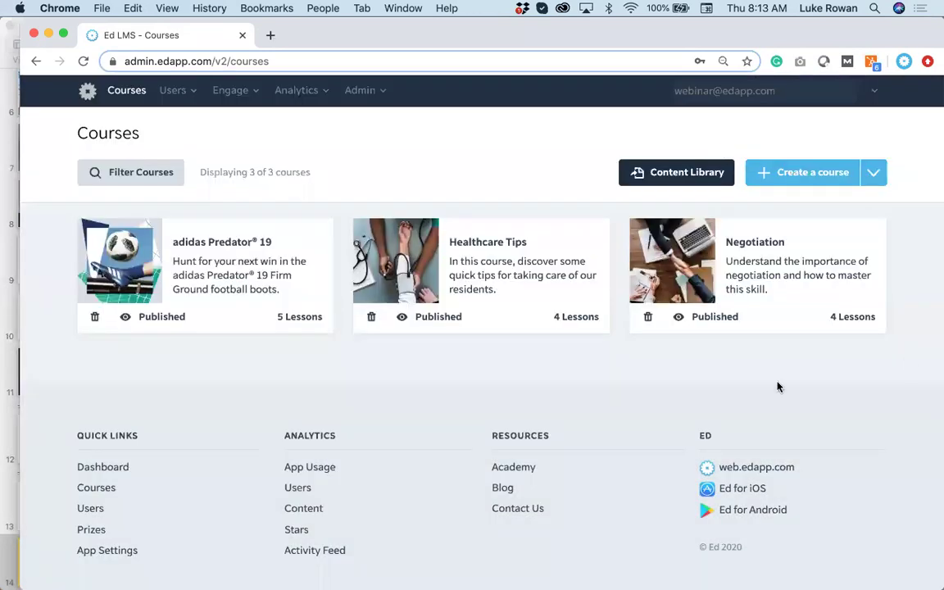
Step: Open the imported Negotiation course and look over its lessons
click(824, 252)
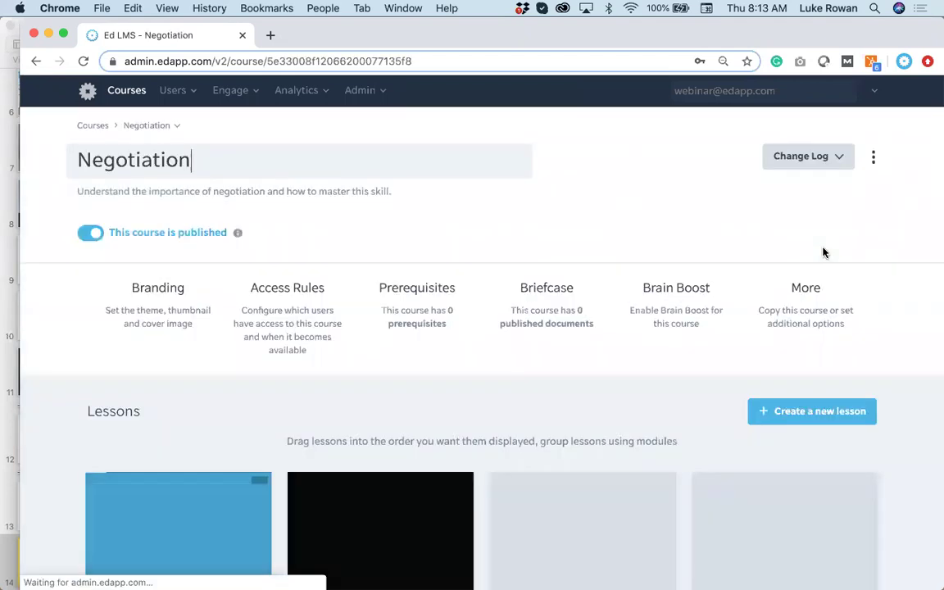
scroll(823, 252, down, 2)
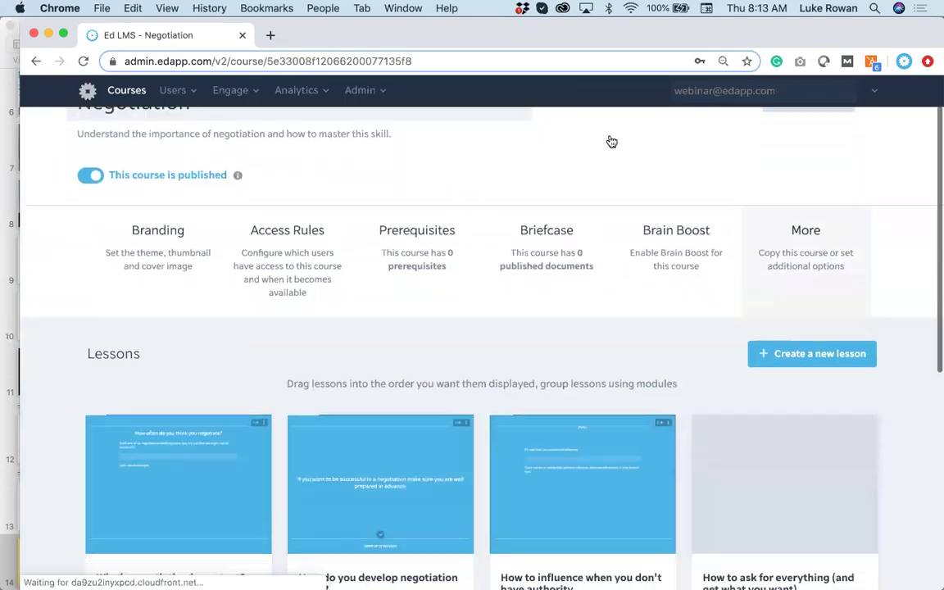
scroll(548, 386, down, 6)
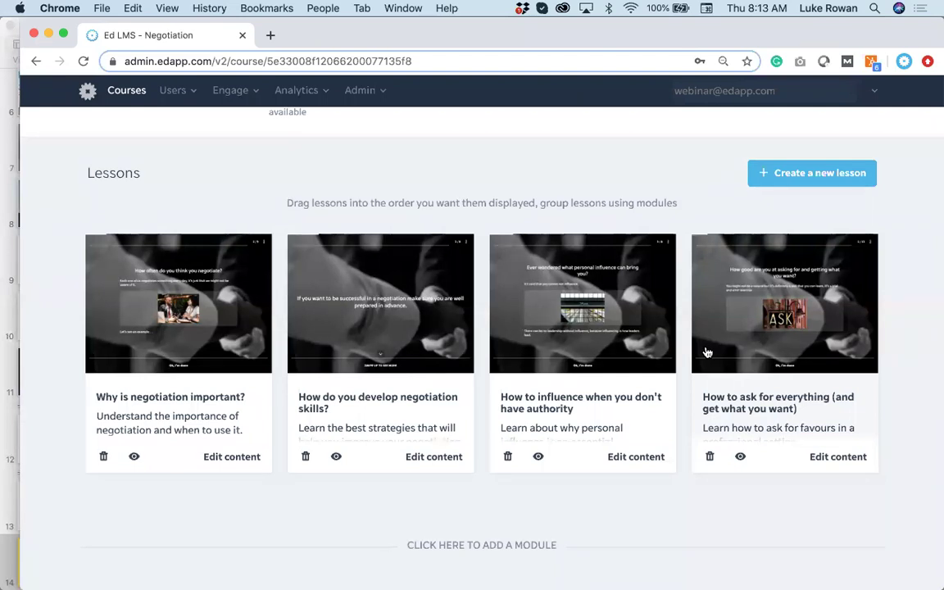
scroll(708, 352, up, 3)
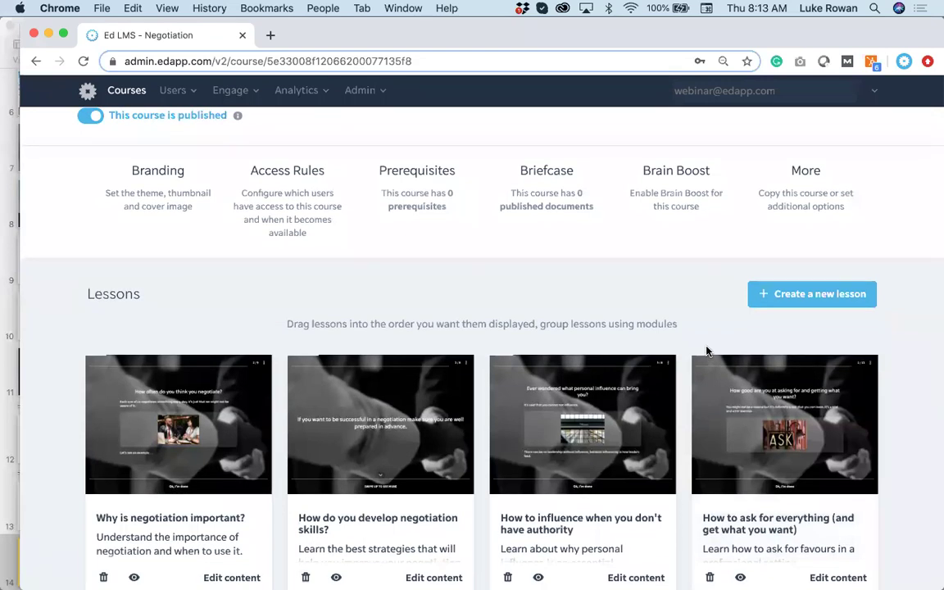
scroll(205, 270, up, 1)
Step: Open the course's branding settings and remove the existing lesson background image
click(174, 237)
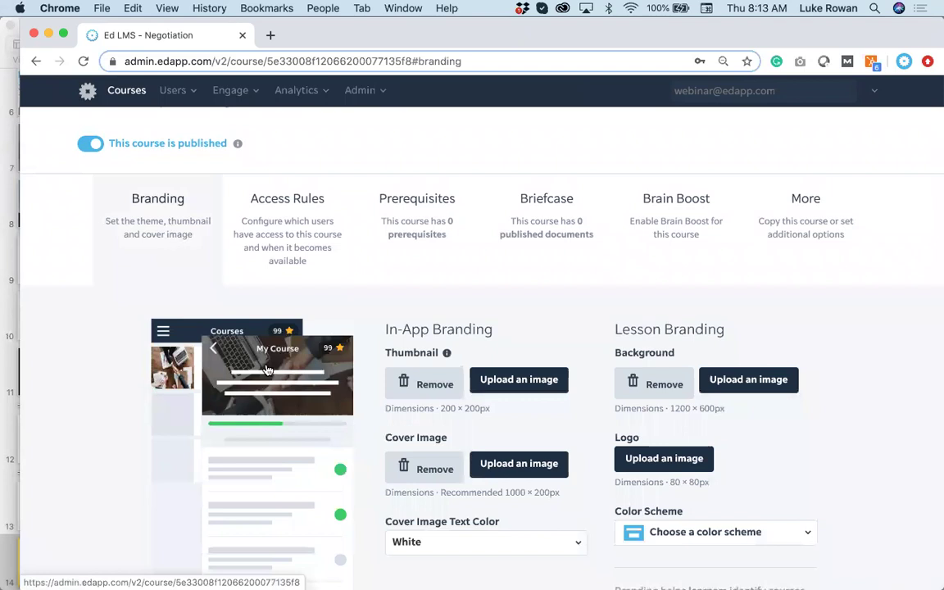
scroll(267, 370, down, 3)
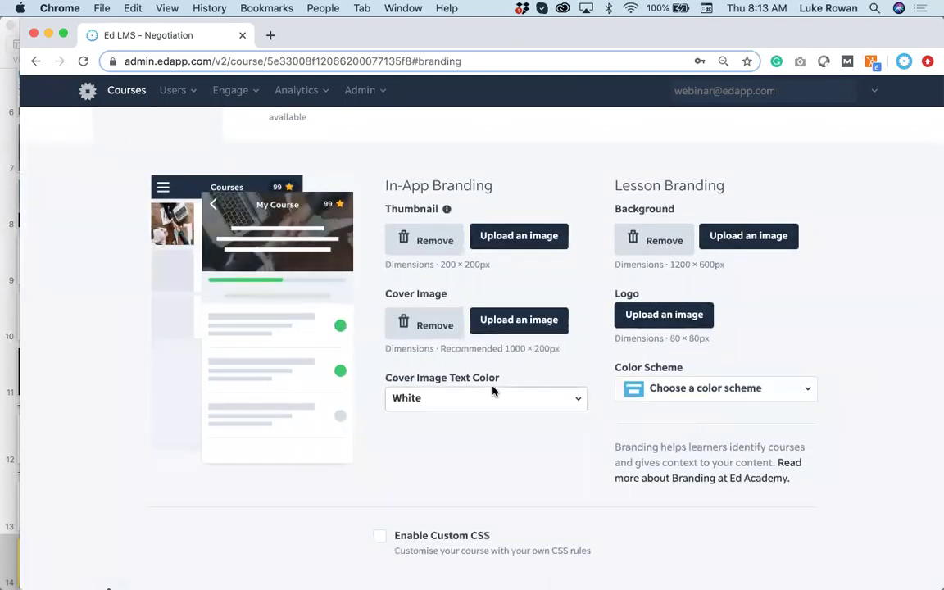
scroll(493, 391, down, 5)
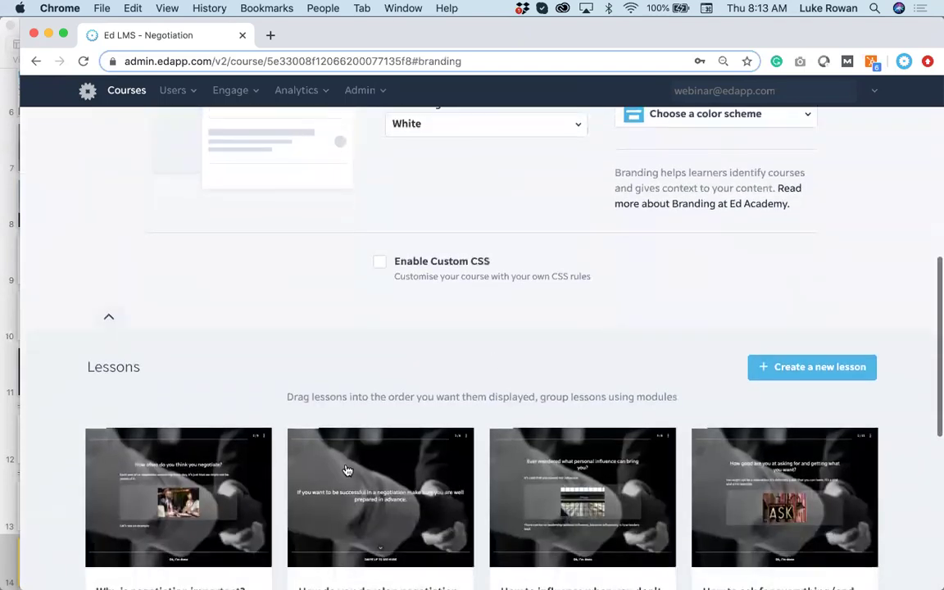
scroll(453, 487, up, 5)
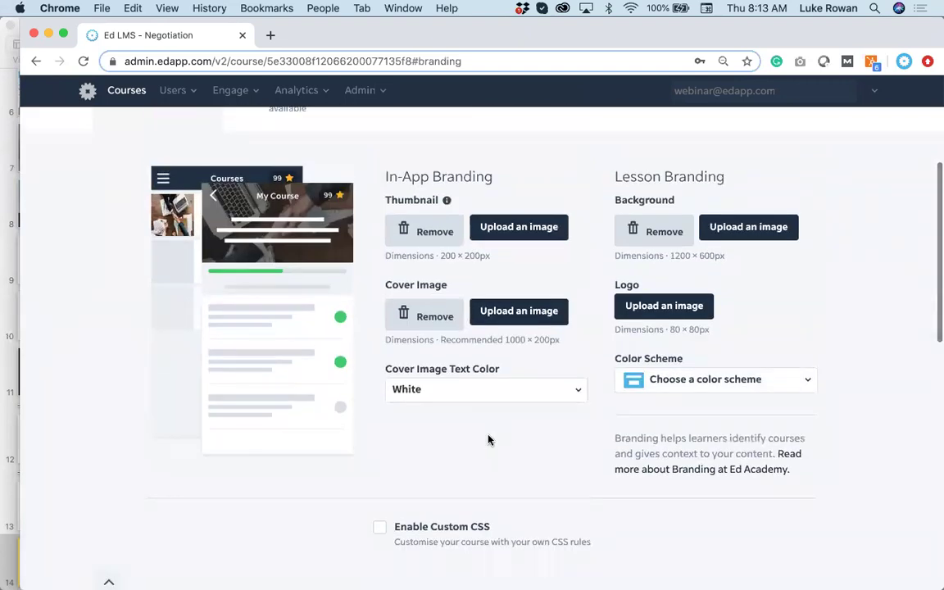
click(655, 232)
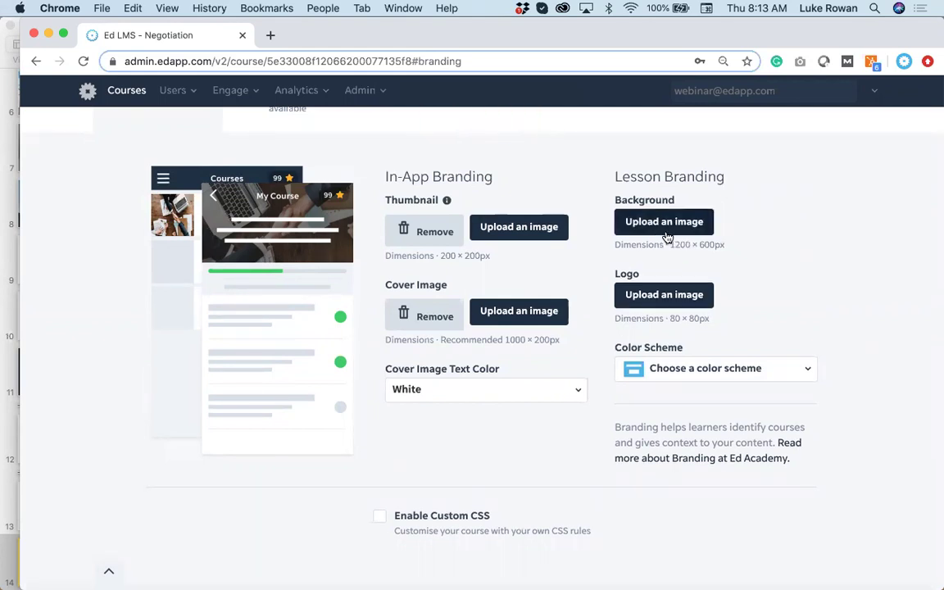
Step: Upload "background-image copy.jpg" from the Content Library folder within Assets as the lesson background
key(ctrl+Up)
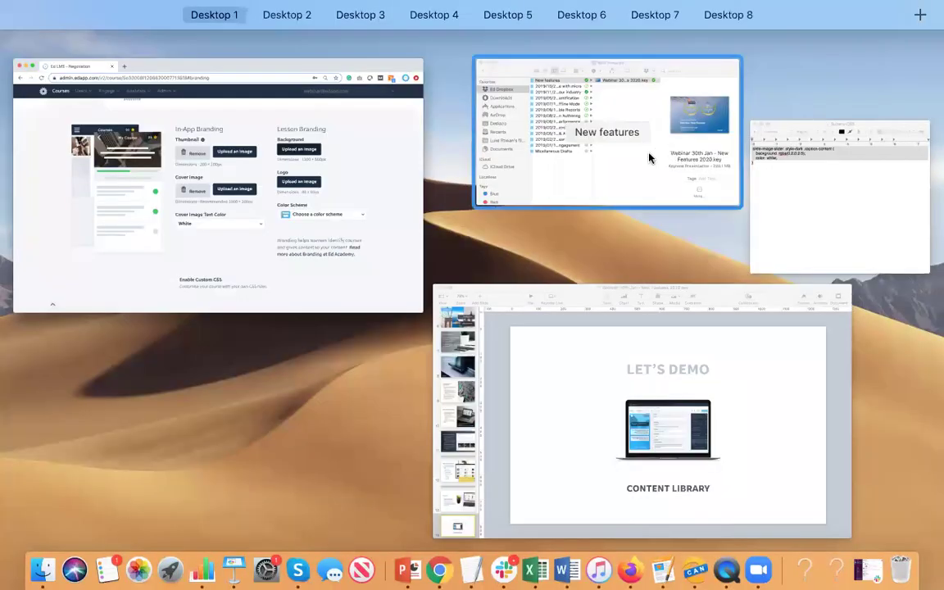
click(307, 208)
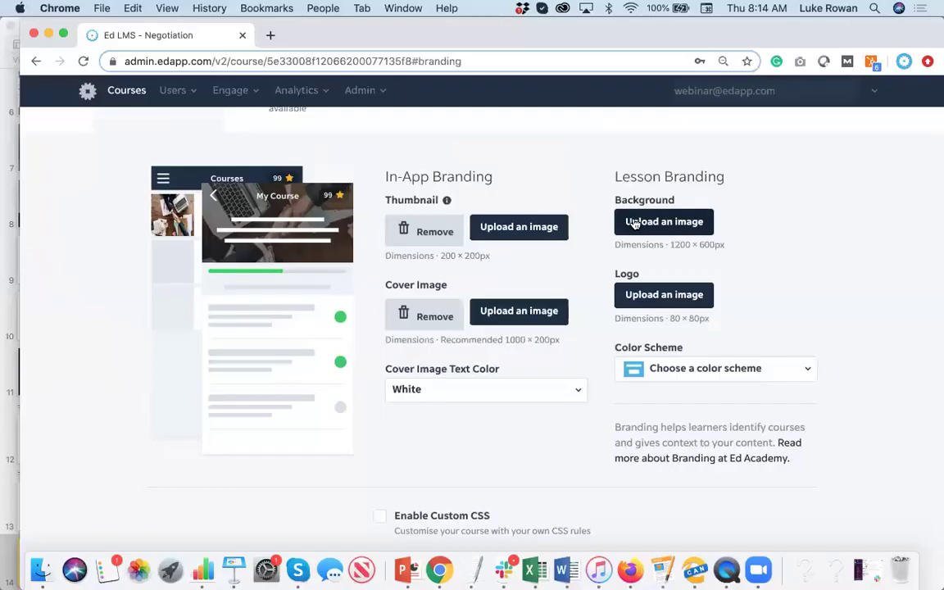
click(635, 223)
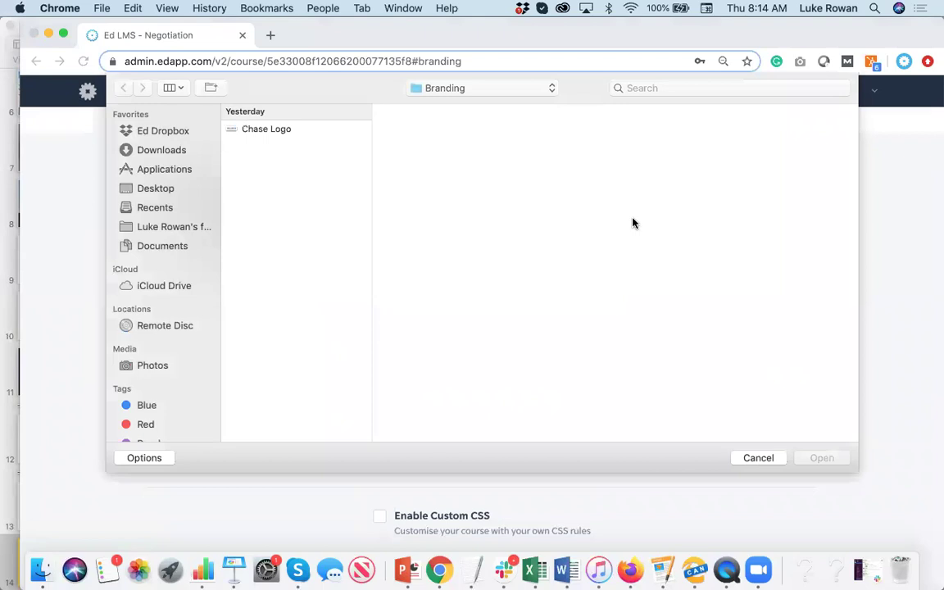
click(503, 88)
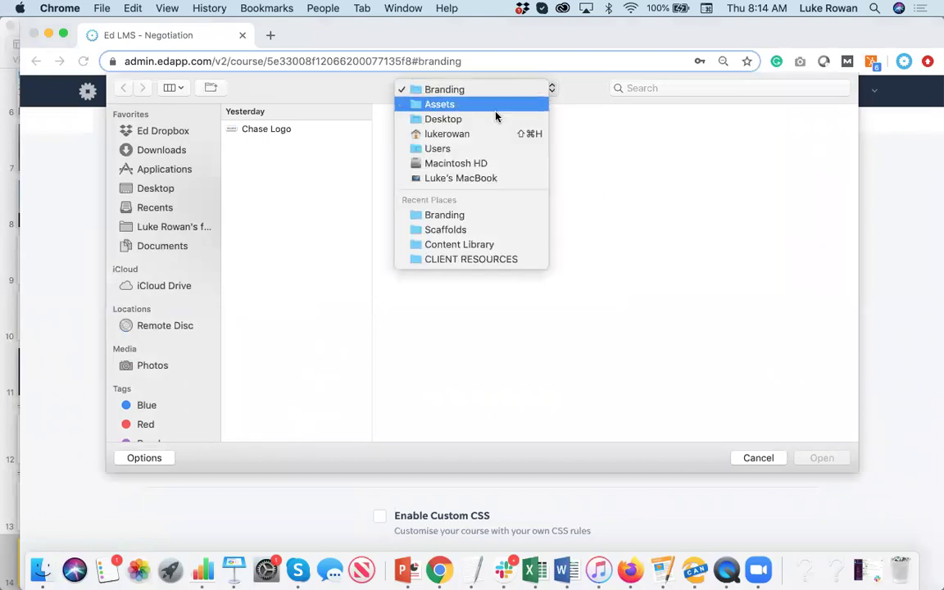
key(Escape)
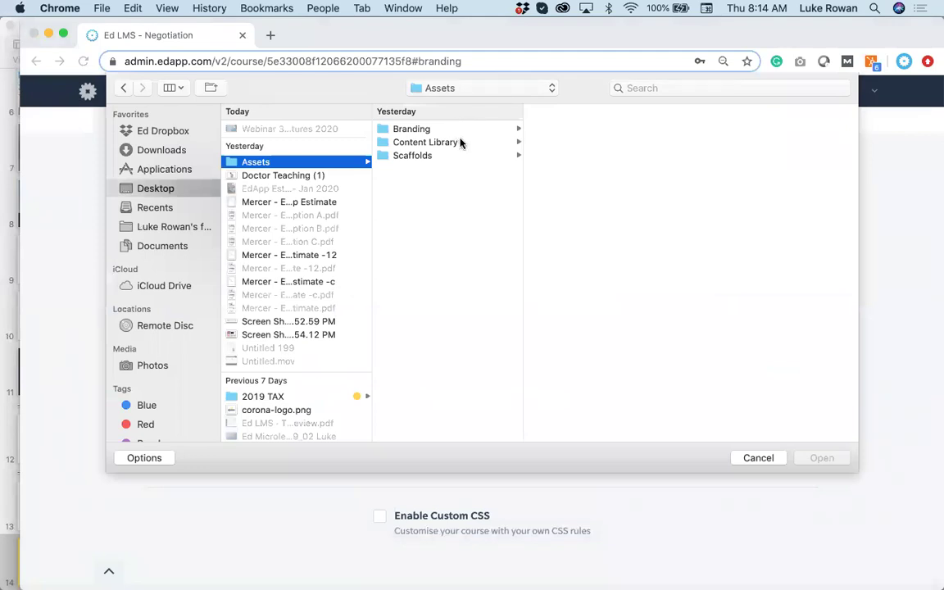
click(453, 144)
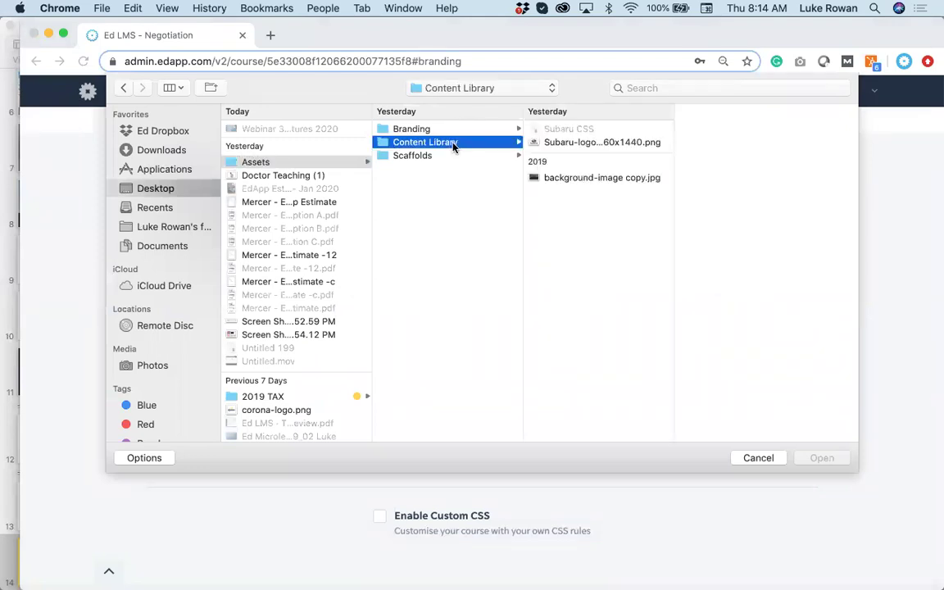
click(613, 179)
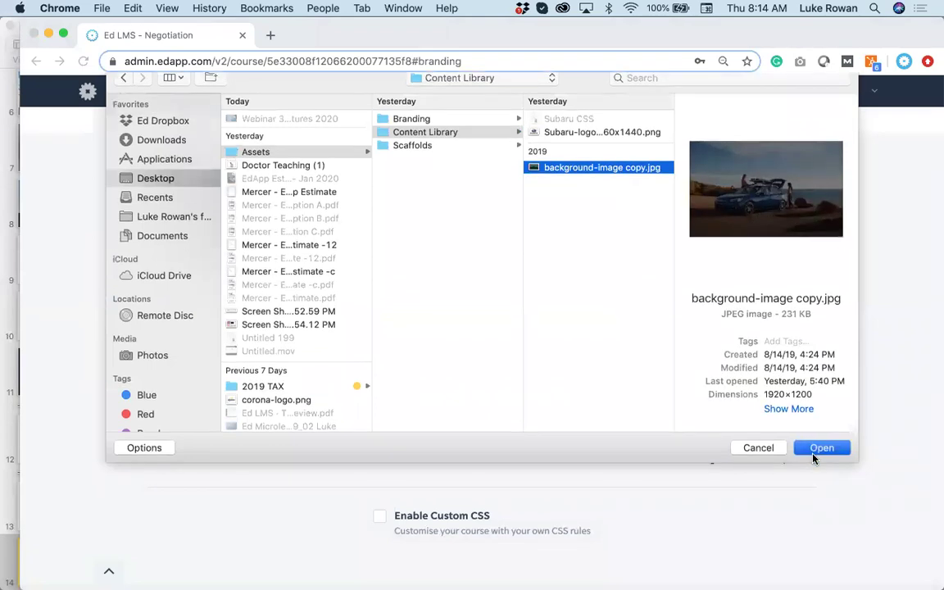
click(822, 458)
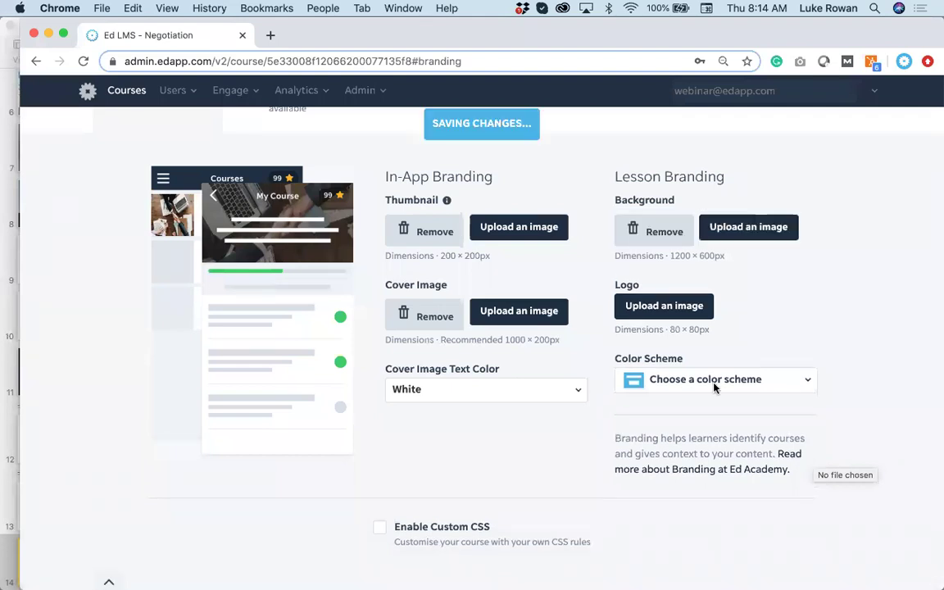
Step: Upload "Subaru-logo-2003-2560x1440.png" from the Content Library folder as the lesson logo
click(661, 307)
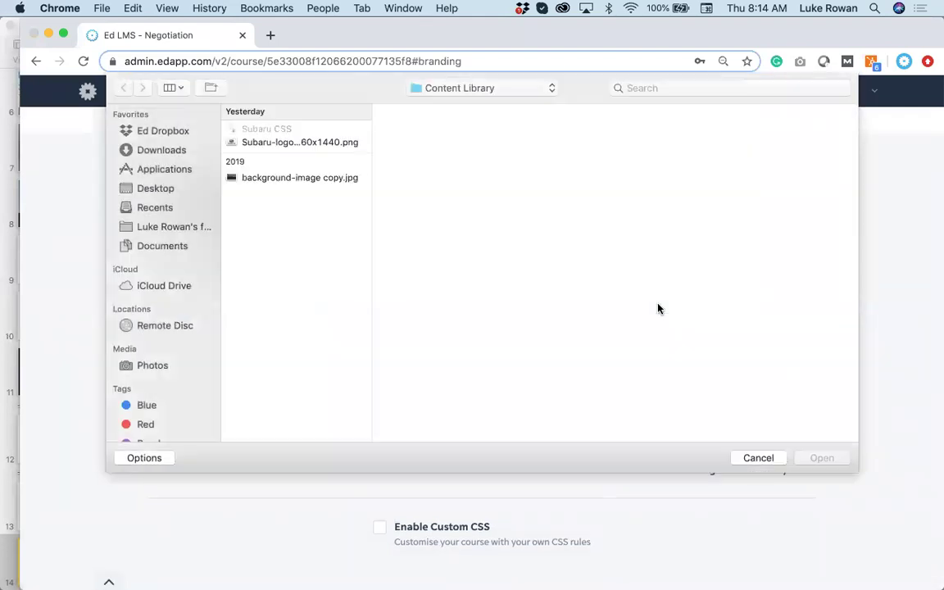
click(323, 144)
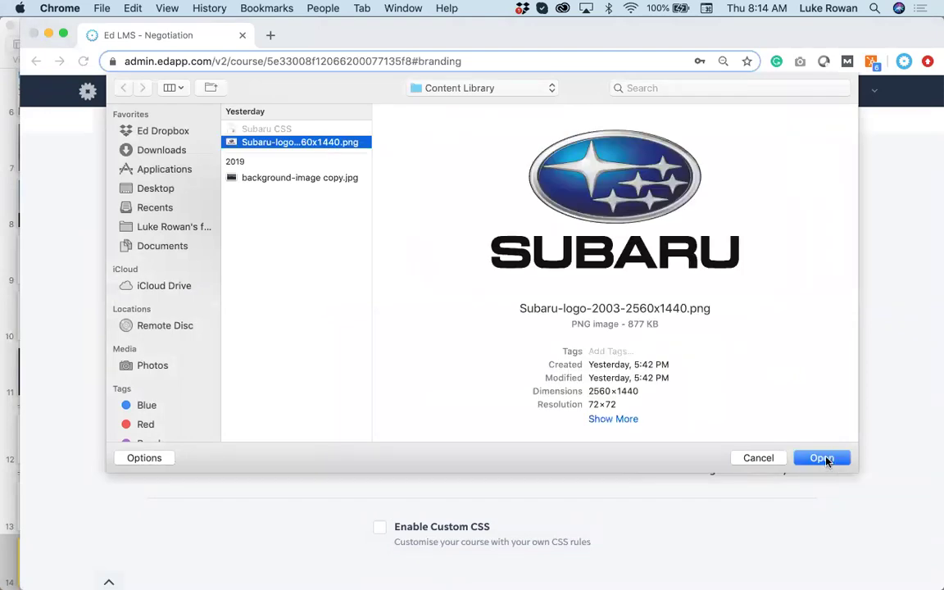
click(821, 458)
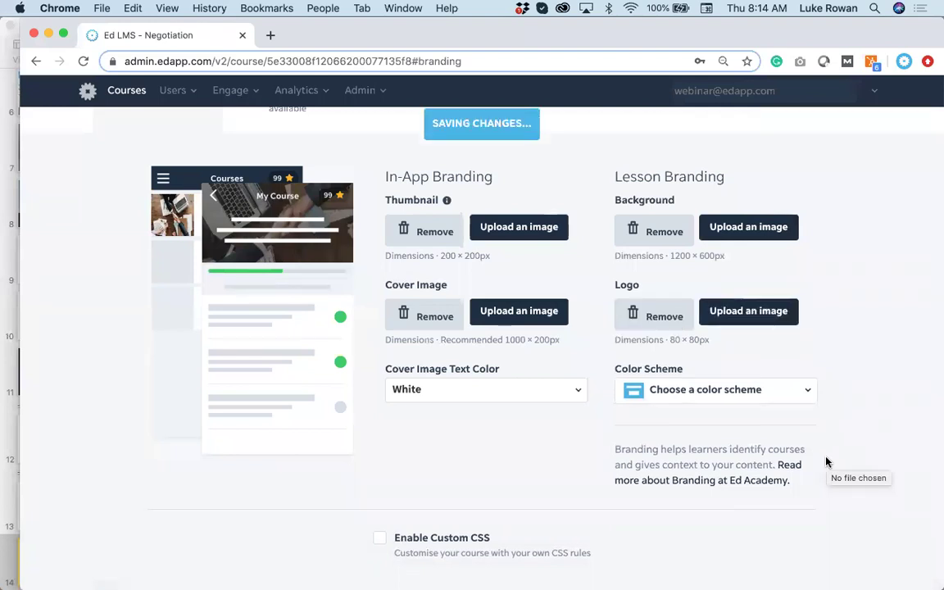
Step: Enable custom CSS and insert the Subaru CSS rule for .slide-image-slider .style-dark .caption-content with background rgba(0,0,0,0.5) and color white
scroll(826, 463, down, 5)
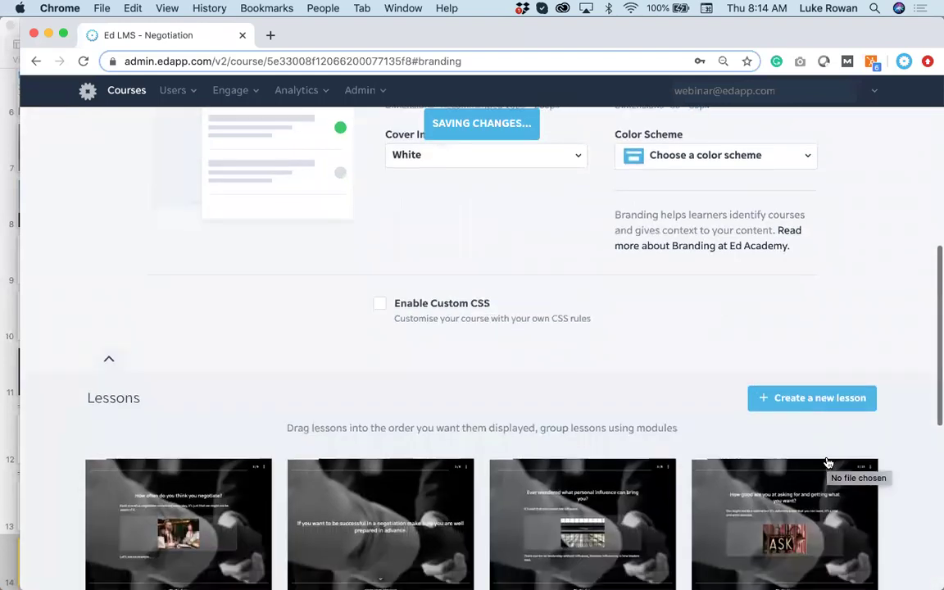
scroll(828, 462, down, 1)
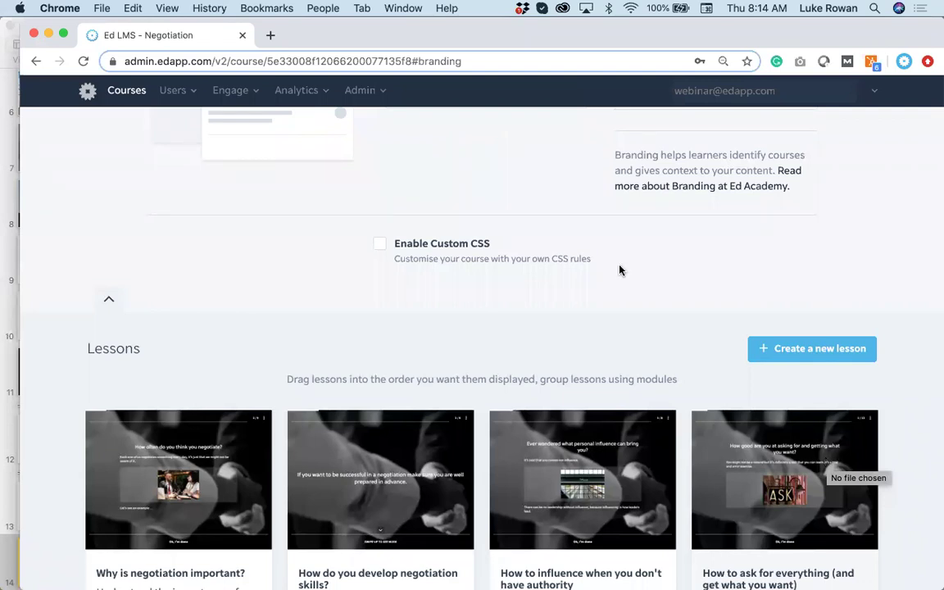
click(420, 251)
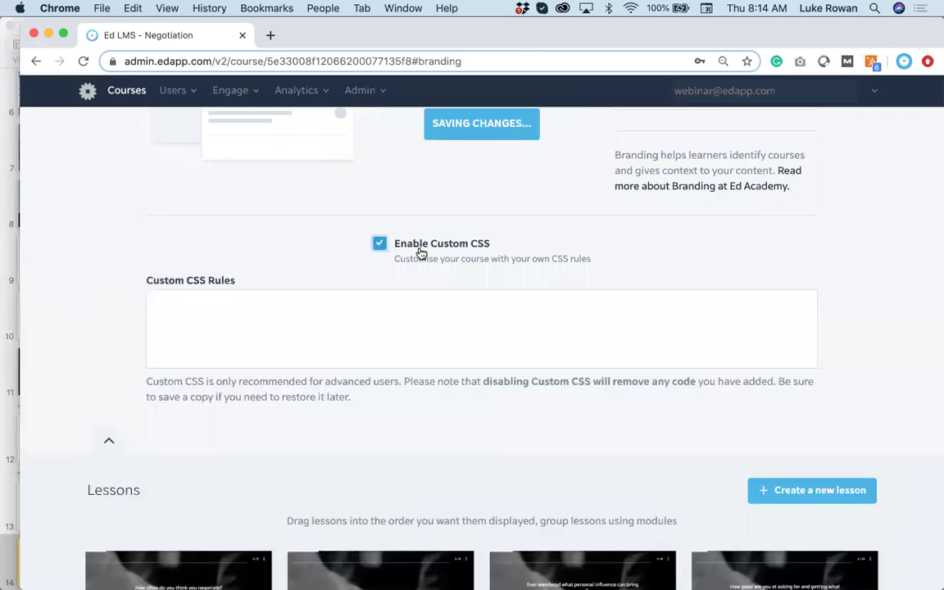
key(ctrl+Up)
click(804, 208)
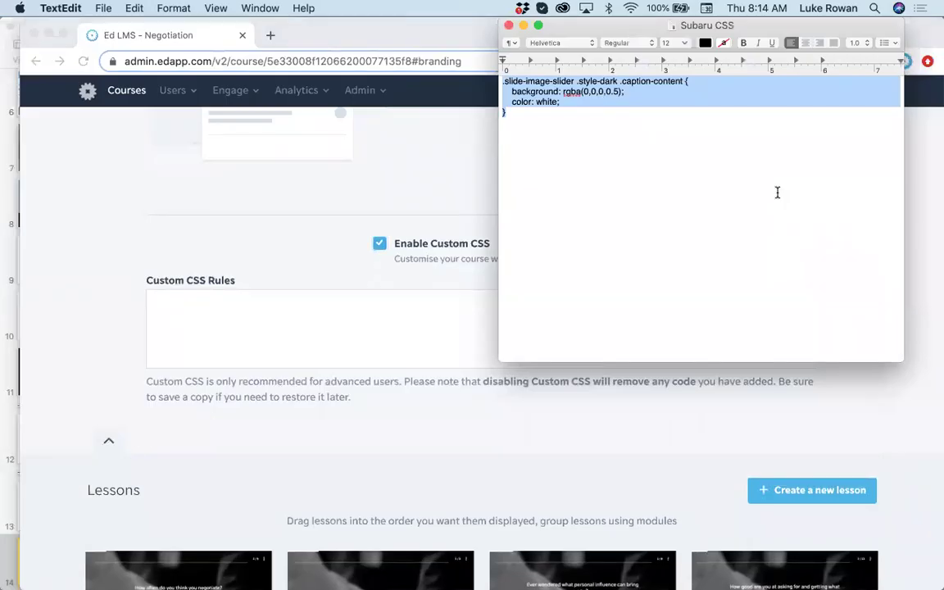
click(422, 321)
text(.slide-image-slider .style-dark .caption-content {     background: rgba(0,0,0,0.5);     color: white; })
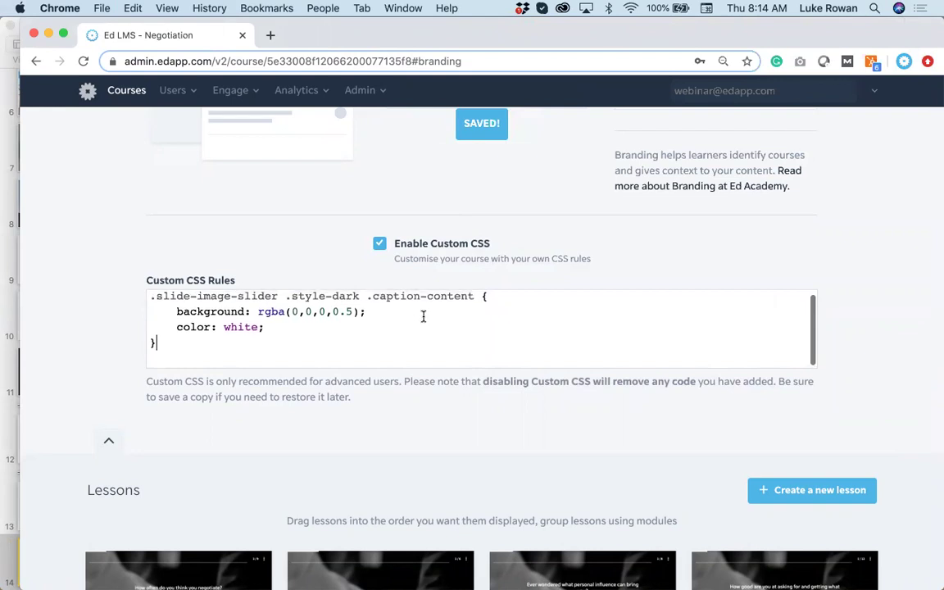
Step: Open the lesson "Why is negotiation important?" and preview its branded slides, advancing to slide 2
scroll(503, 459, down, 8)
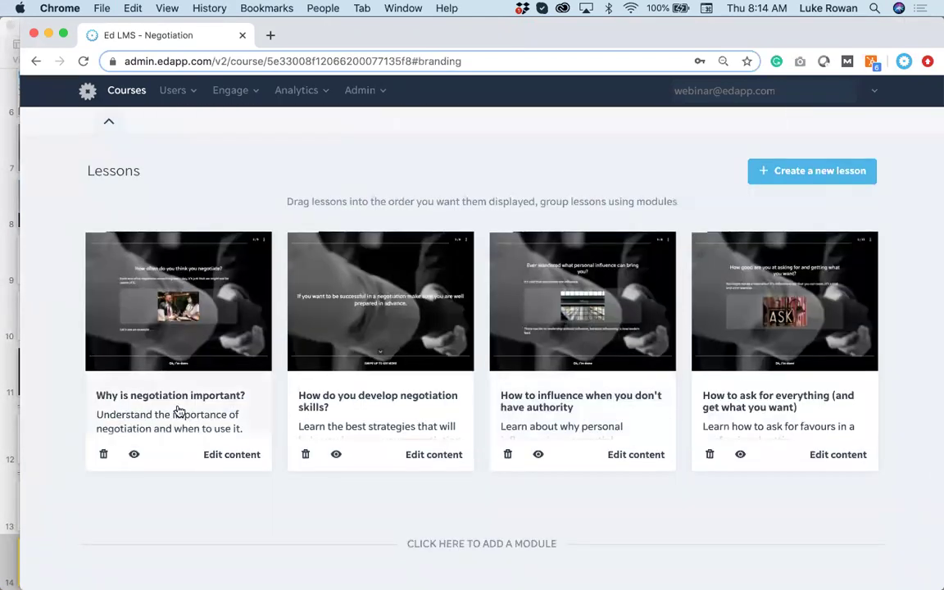
click(179, 410)
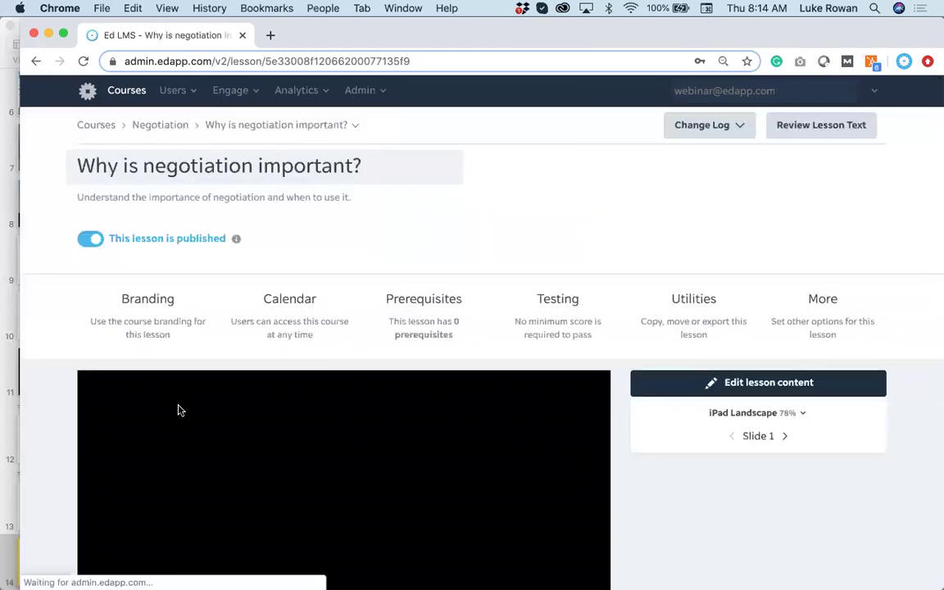
scroll(178, 410, down, 5)
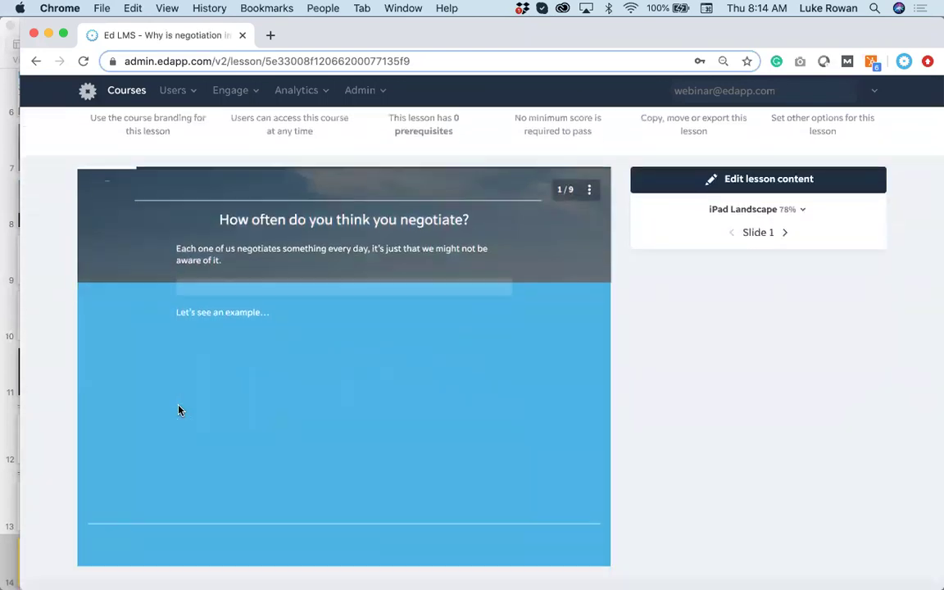
scroll(178, 410, down, 1)
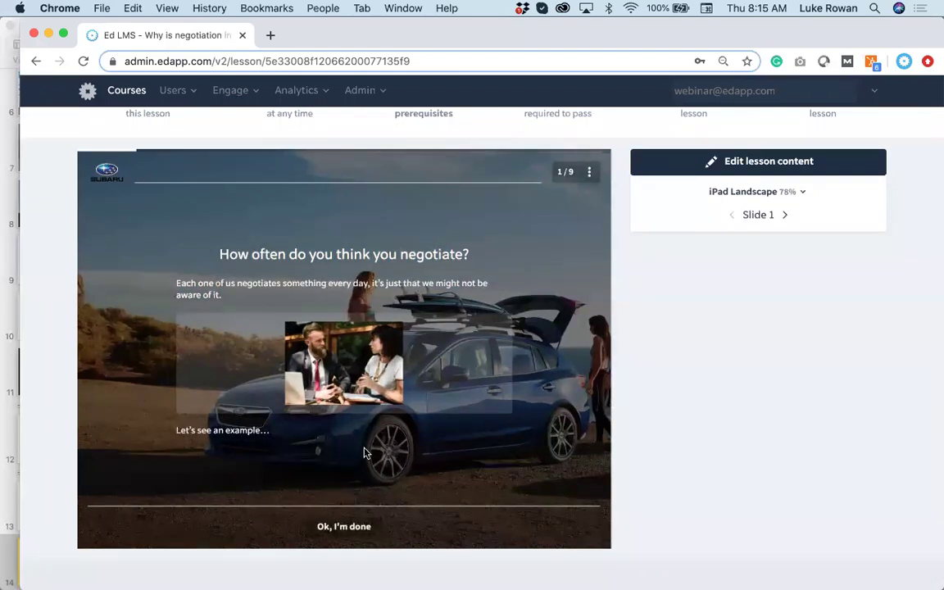
click(341, 536)
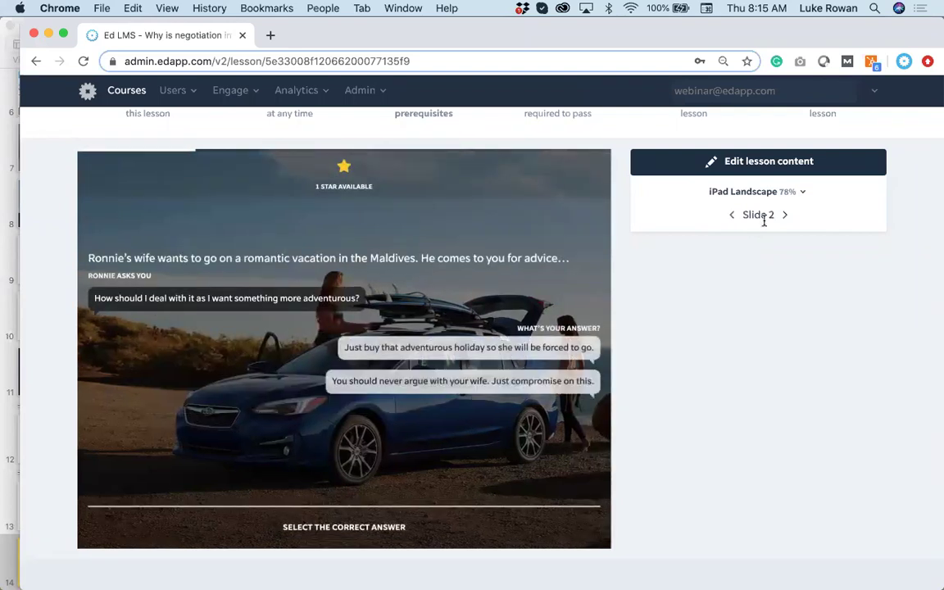
Step: Open the lesson's content for editing, signing in with the saved credentials, and review the slide list and first slide's title
click(746, 164)
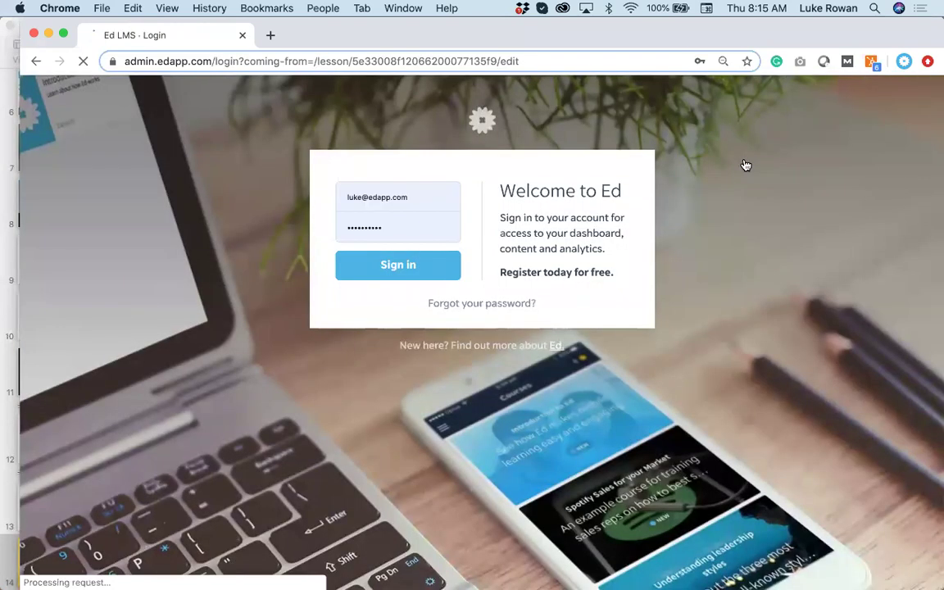
click(384, 277)
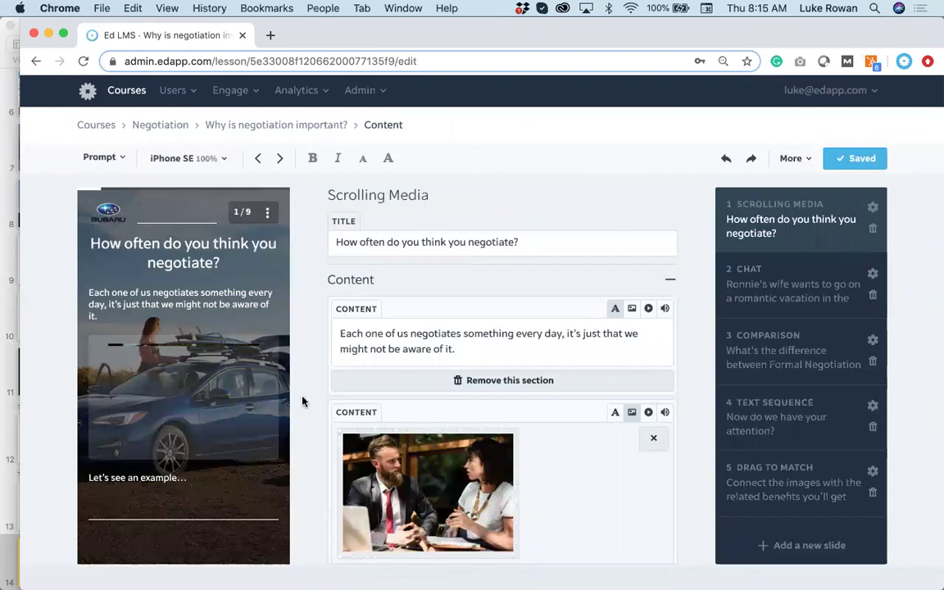
scroll(303, 400, down, 1)
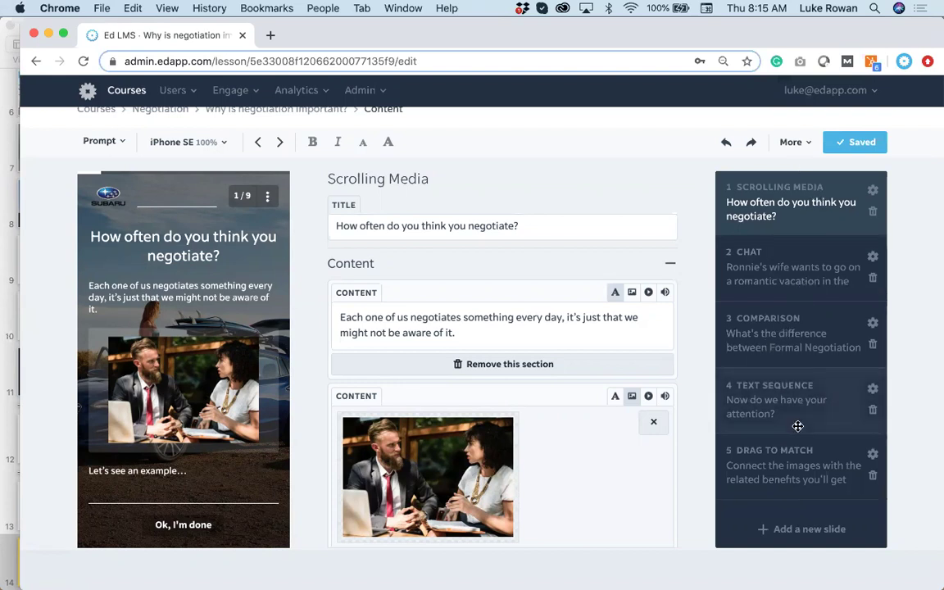
scroll(796, 422, down, 10)
scroll(797, 427, up, 5)
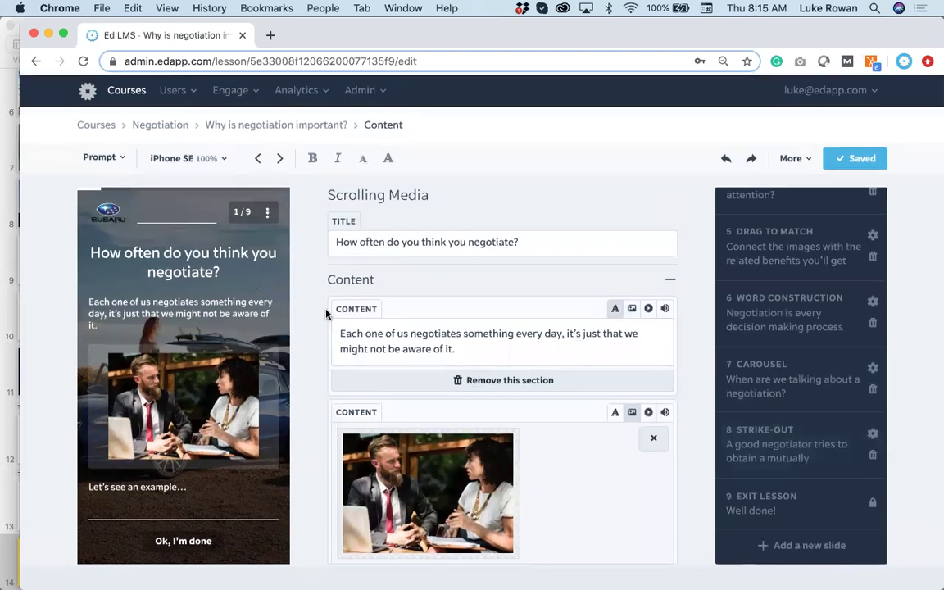
drag(409, 243, 527, 244)
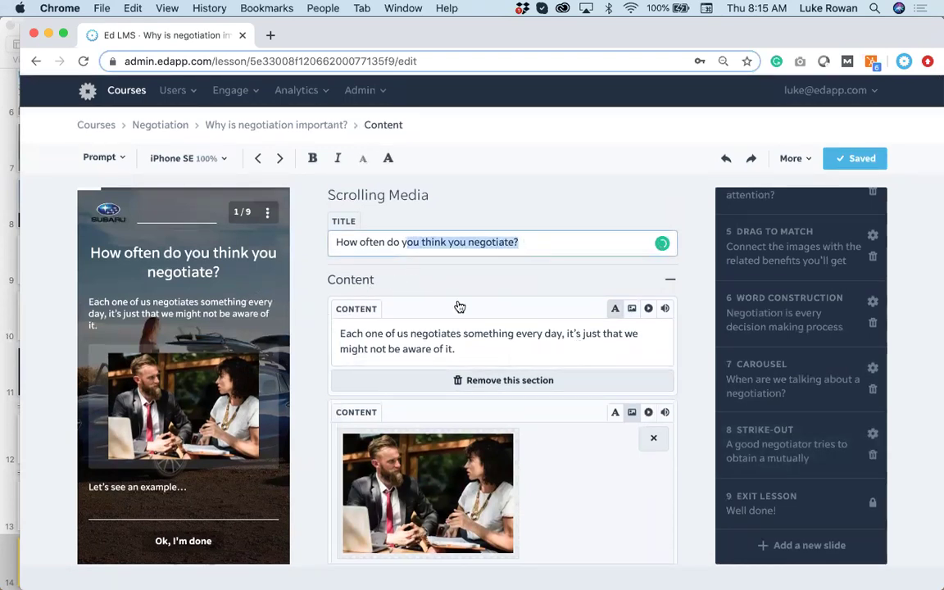
Step: Add a Find-a-word slide from the Games templates after the first slide and review its word and answer settings
scroll(421, 371, down, 1)
click(760, 556)
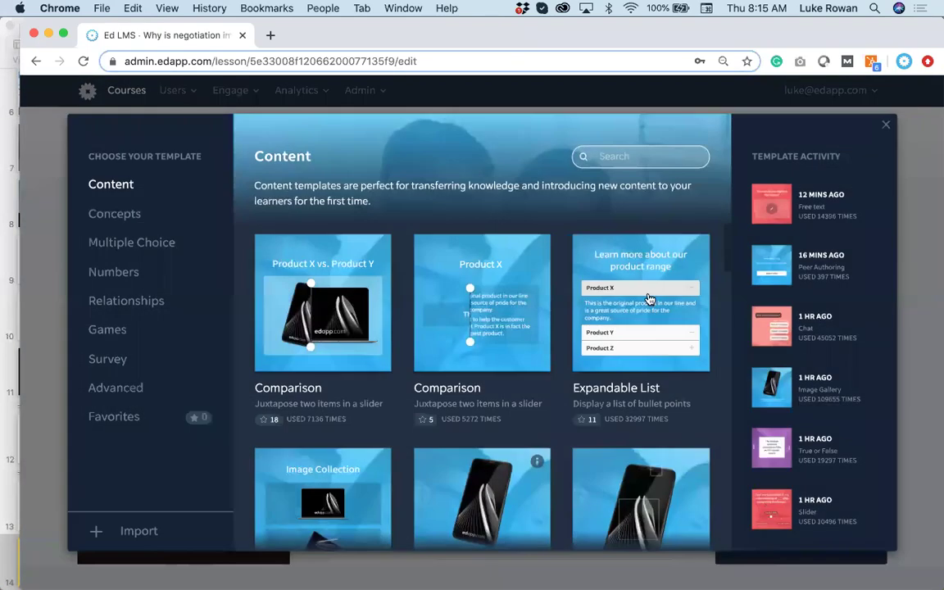
click(109, 341)
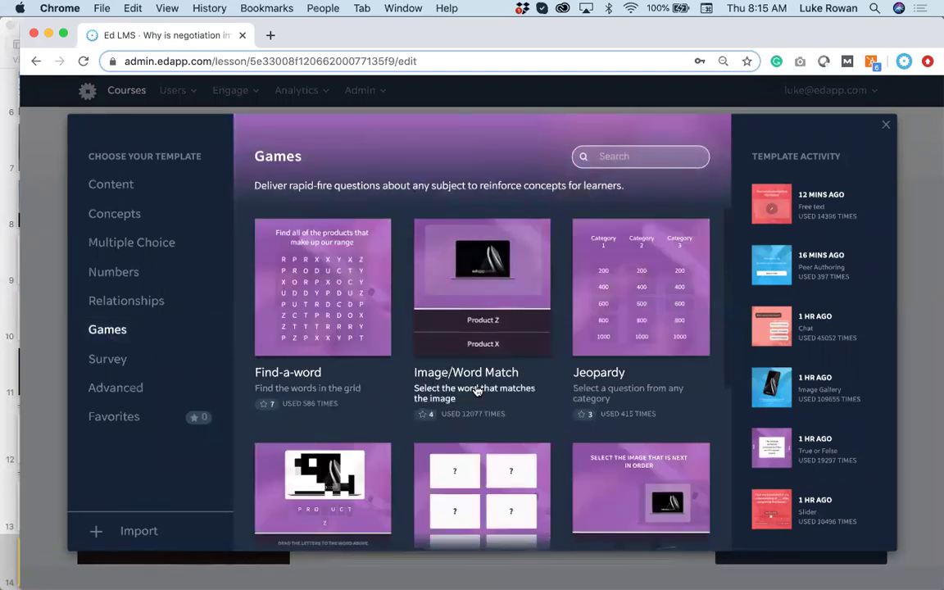
scroll(295, 293, down, 1)
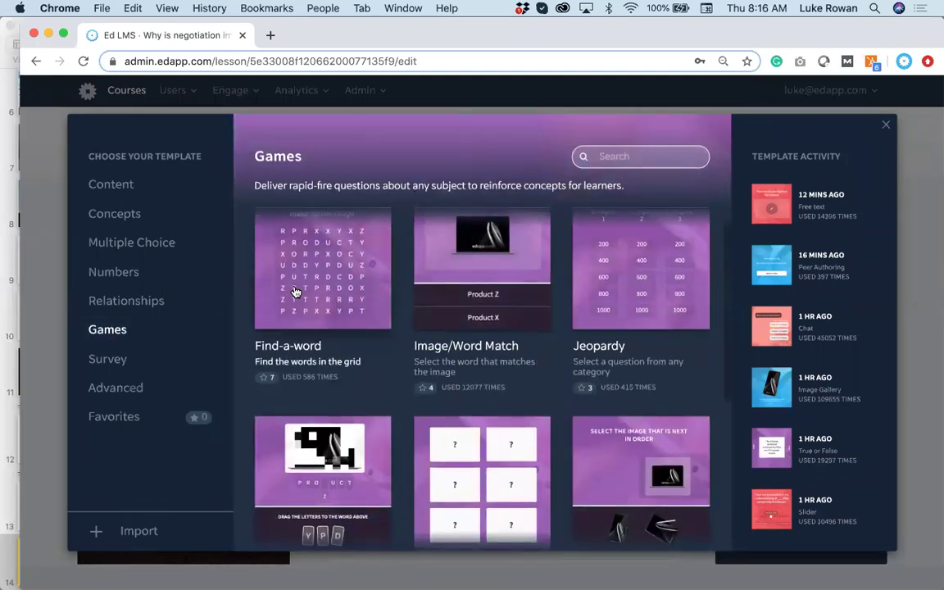
click(295, 291)
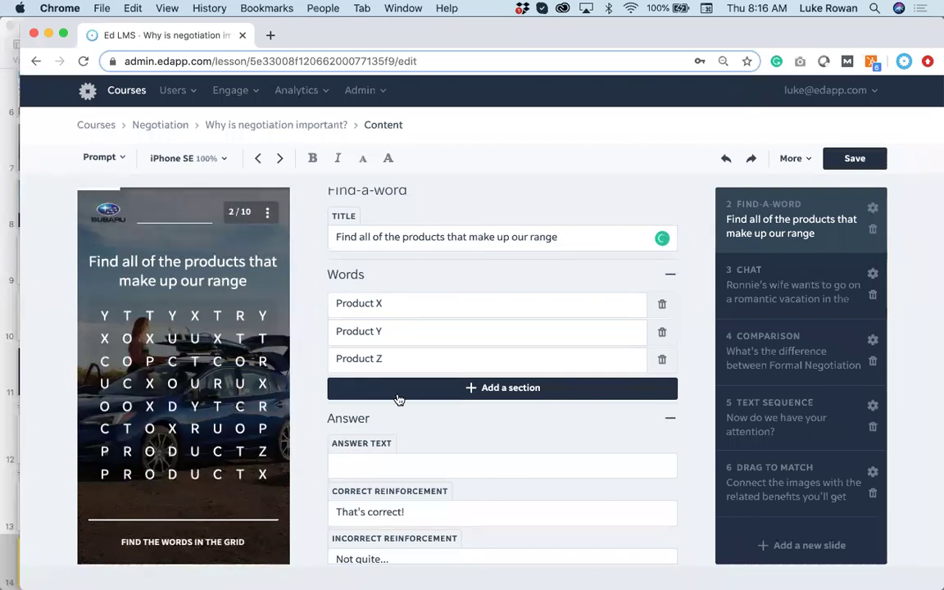
scroll(395, 396, down, 3)
scroll(396, 396, up, 3)
scroll(398, 399, up, 1)
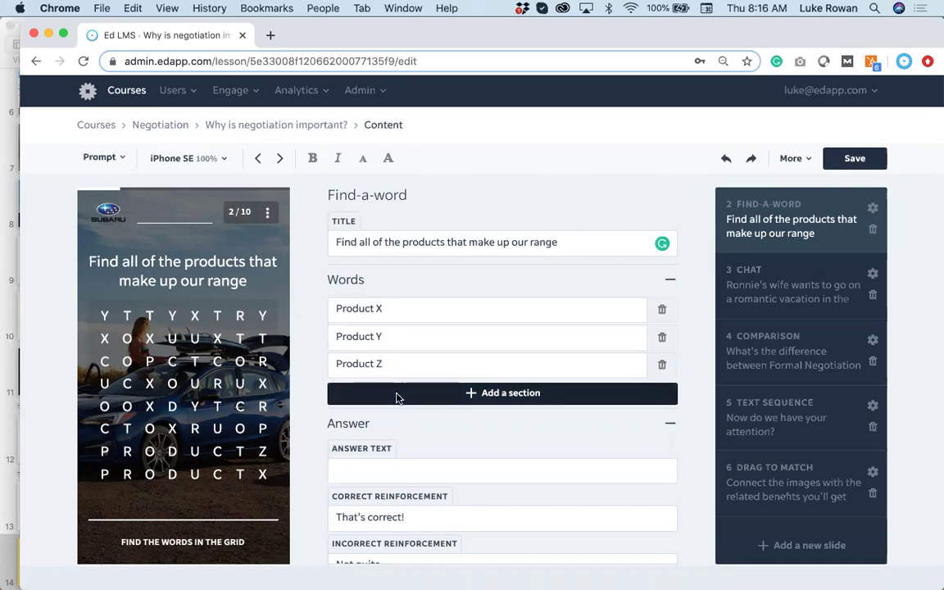
Step: Switch to Keynote and present from the "2. Lesson Scaffolds" slide, advancing to "A Common Challenge for Authors"
key(ctrl+Up)
click(516, 416)
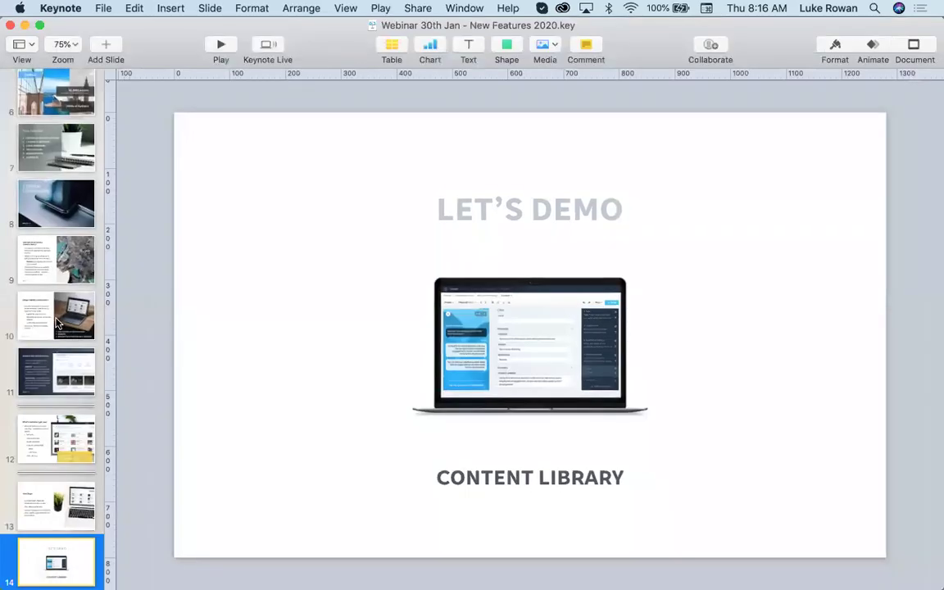
scroll(18, 513, down, 3)
click(25, 485)
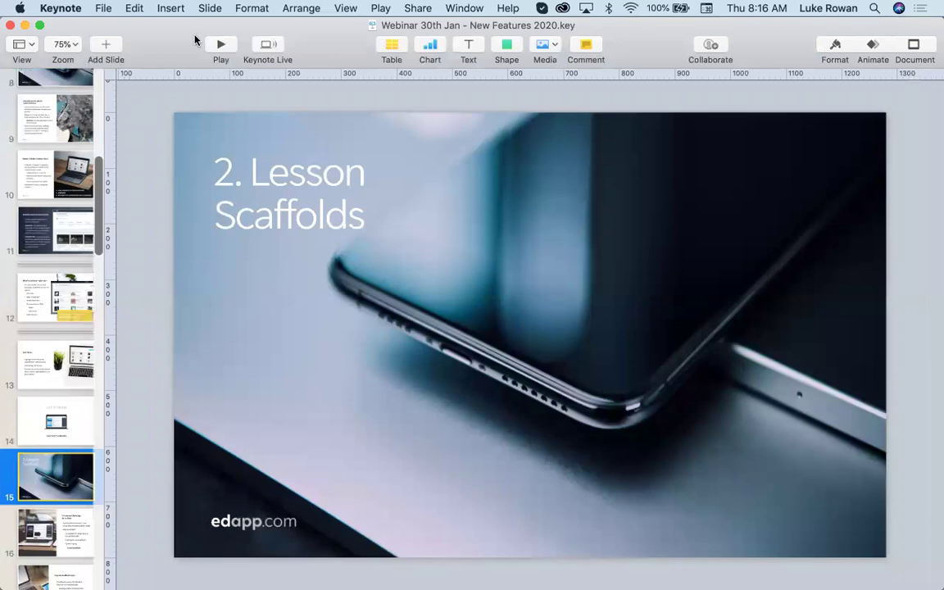
click(218, 45)
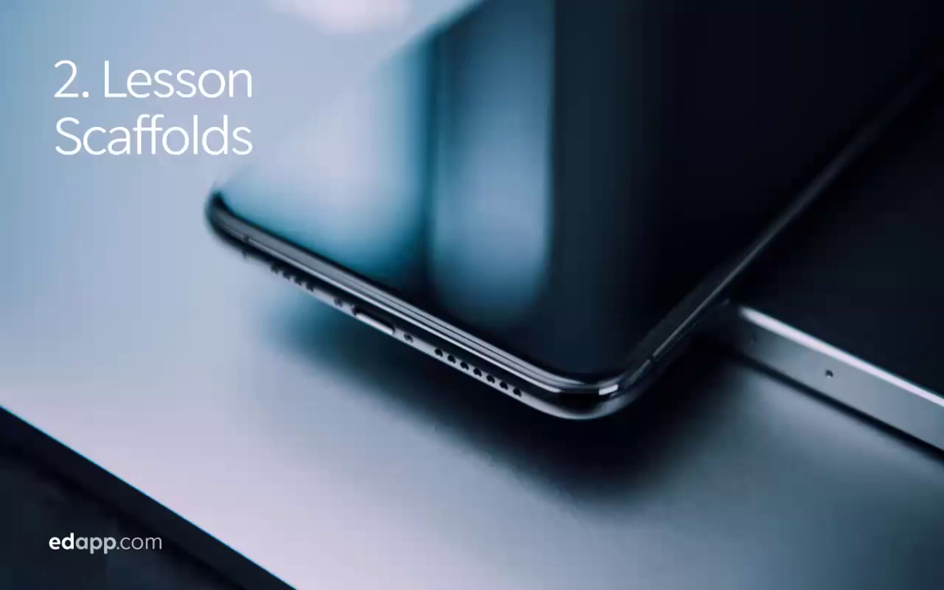
key(Right)
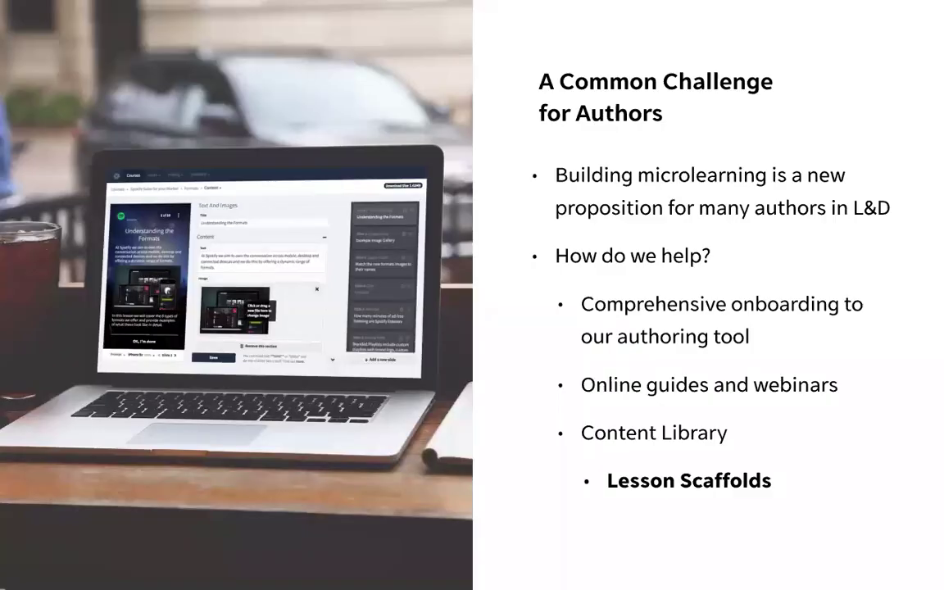
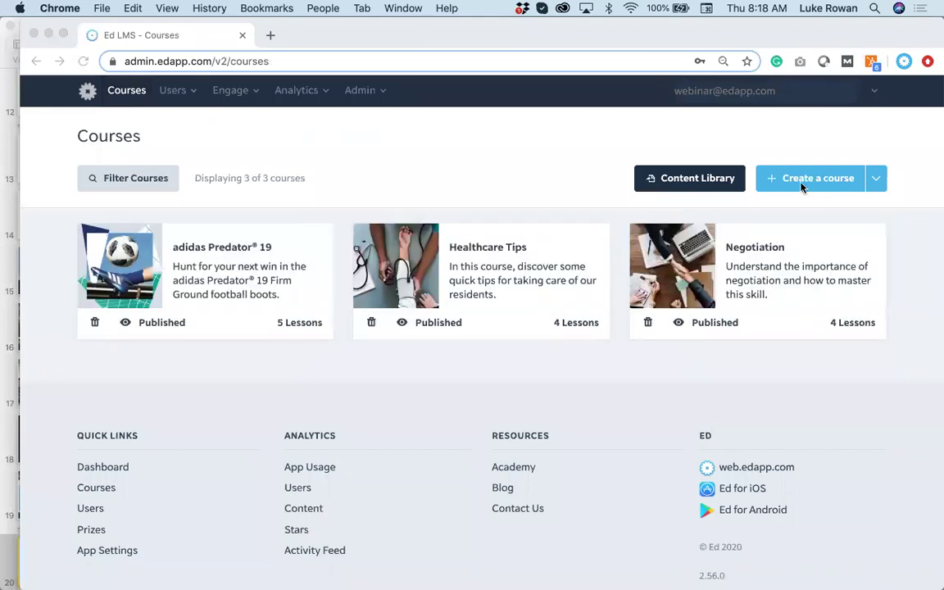
Step: Import the "Product Training Scaffold: Nespresso" course from the Content Library
click(724, 178)
click(693, 185)
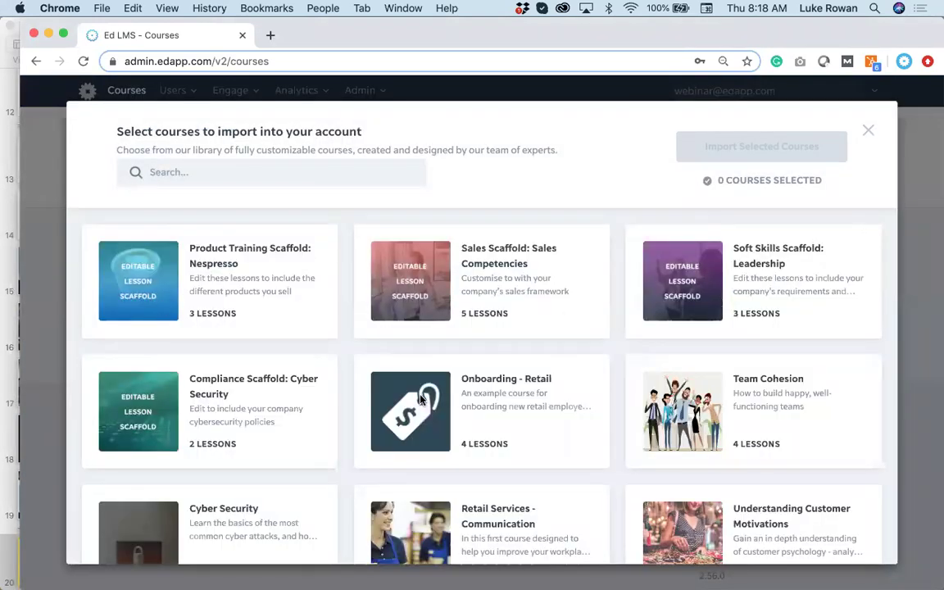
click(293, 242)
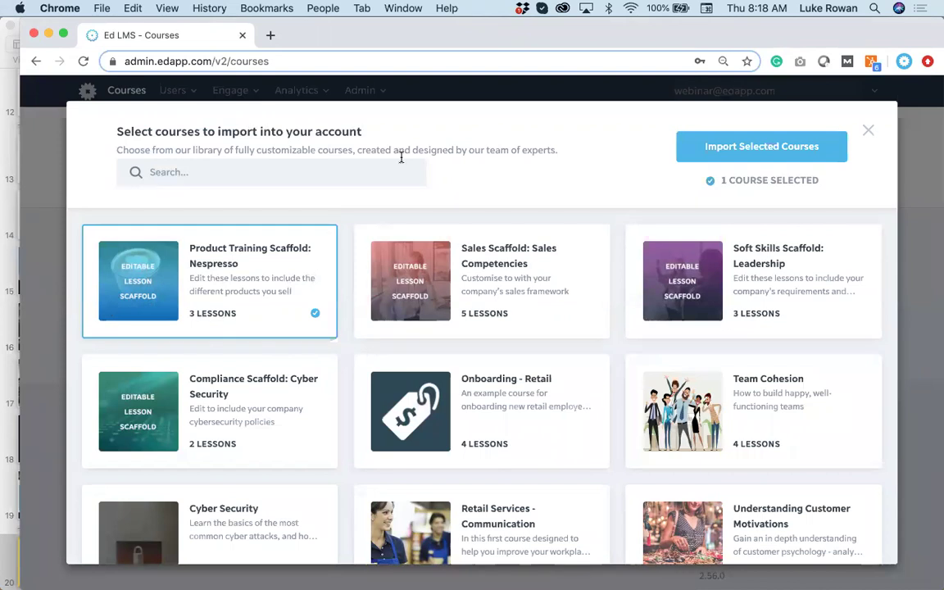
click(740, 148)
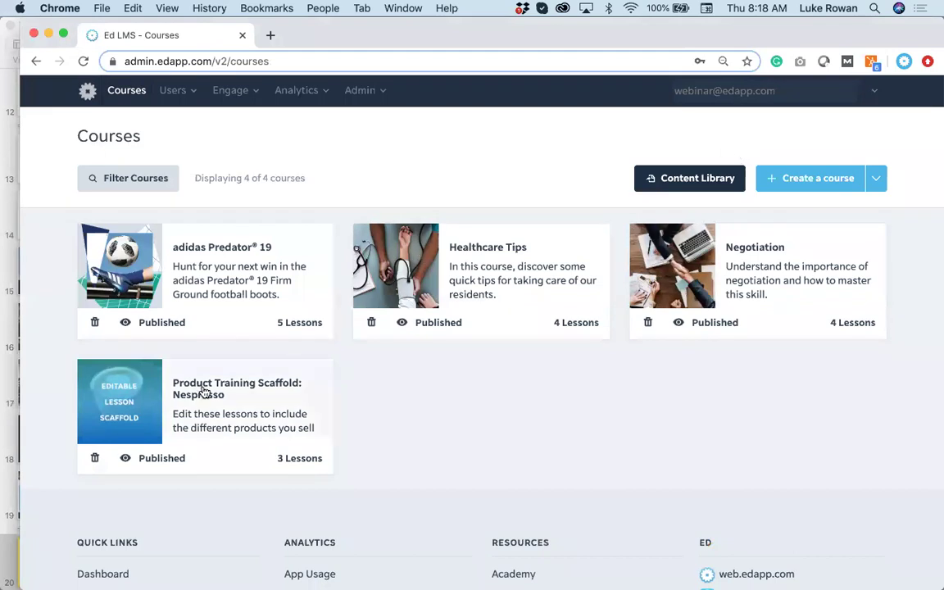
Step: Open the imported Nespresso scaffold course and preview the opening video of its "Product Demo: Nespresso™ Original System Overview" lesson
click(203, 391)
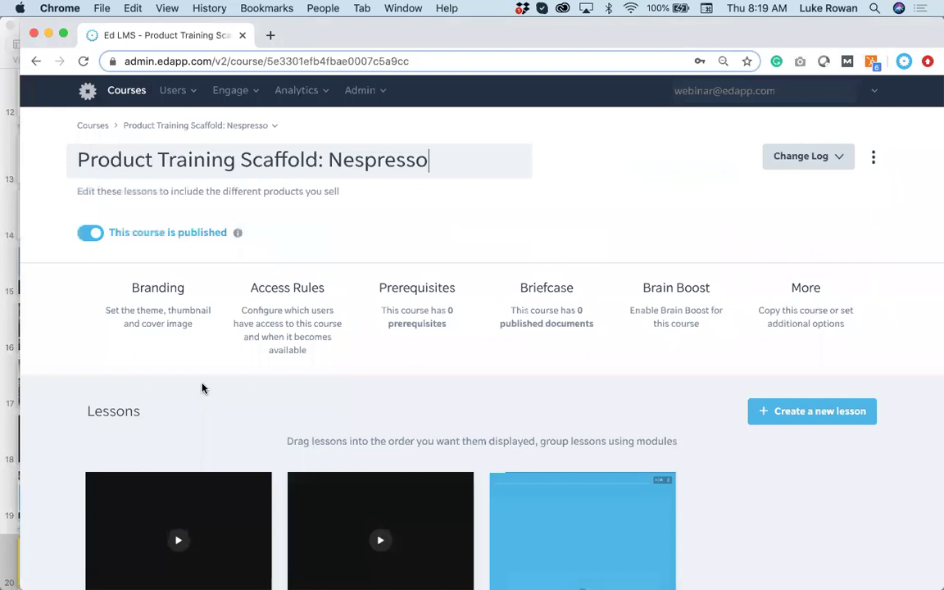
scroll(204, 388, down, 1)
scroll(204, 389, down, 3)
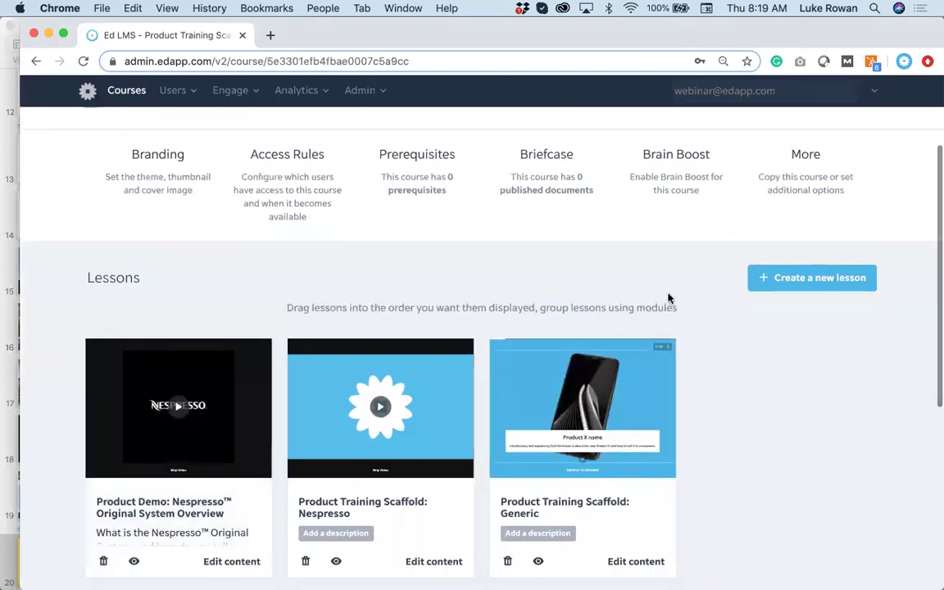
scroll(436, 410, down, 2)
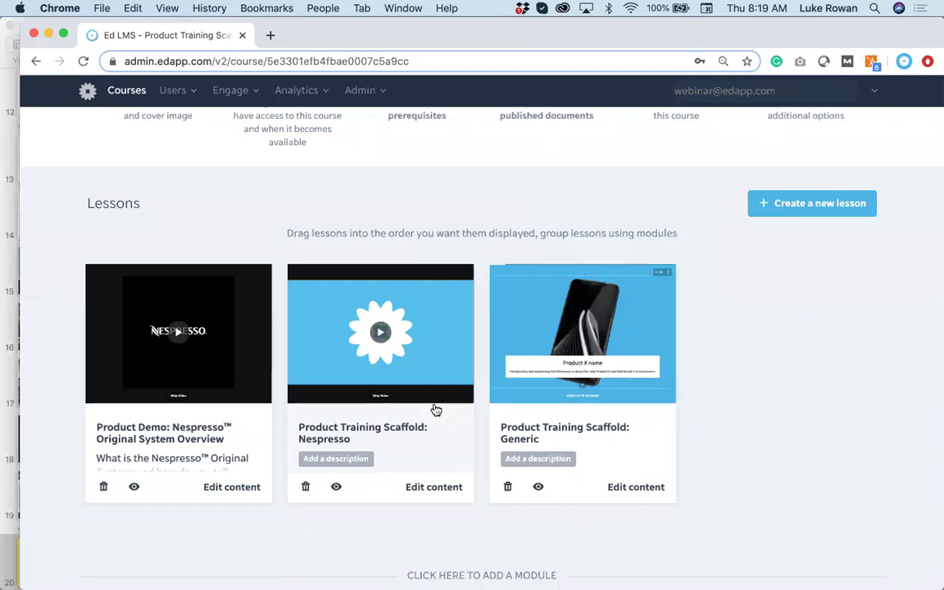
click(194, 434)
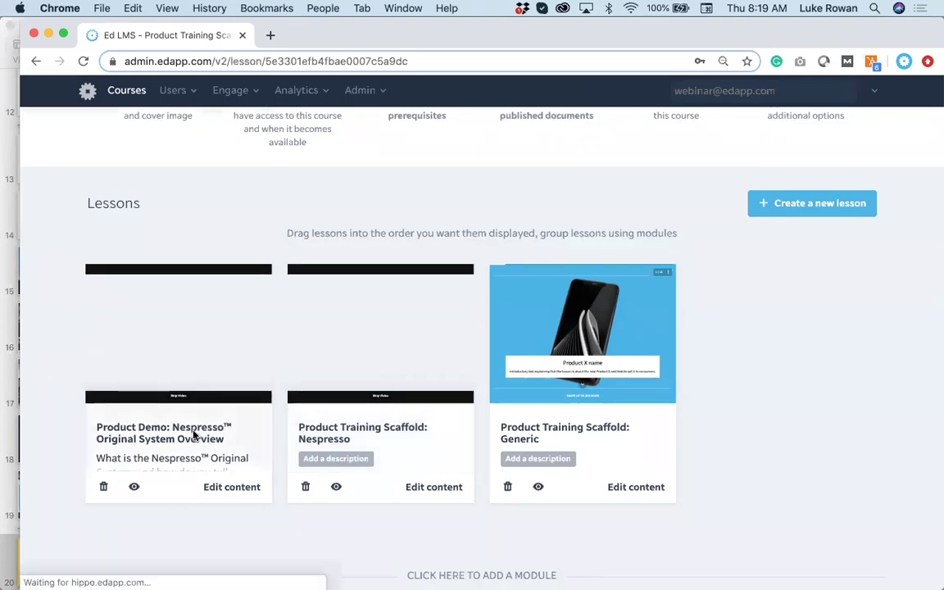
scroll(195, 435, down, 3)
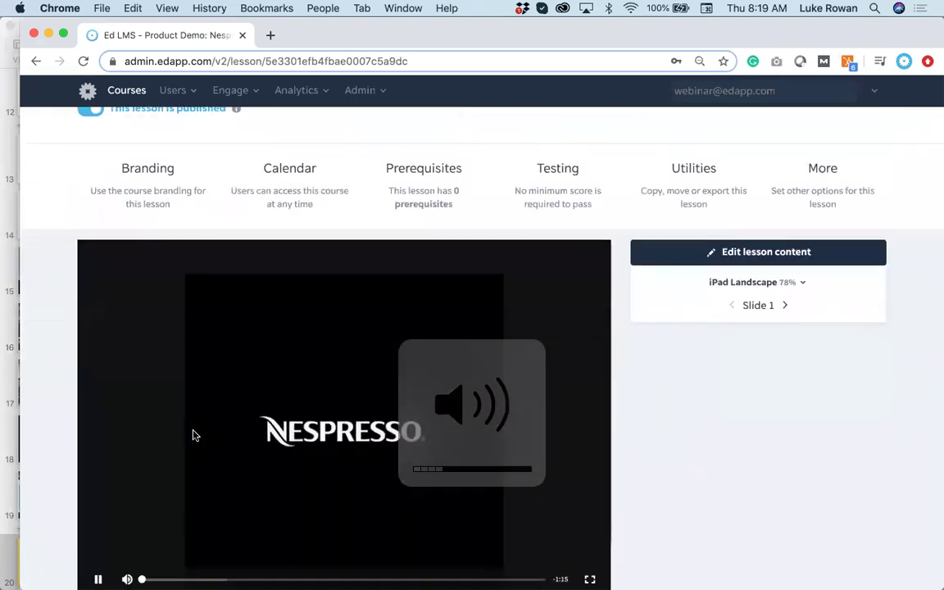
scroll(189, 438, down, 2)
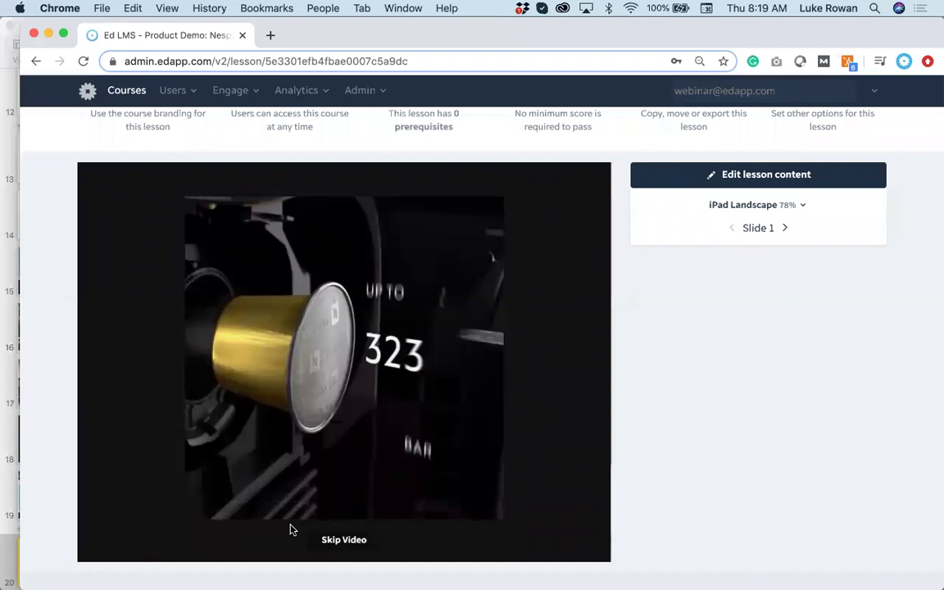
Step: Skip the preview video, fill slide 2's blank with "Complexity", and advance to slide 3
click(346, 540)
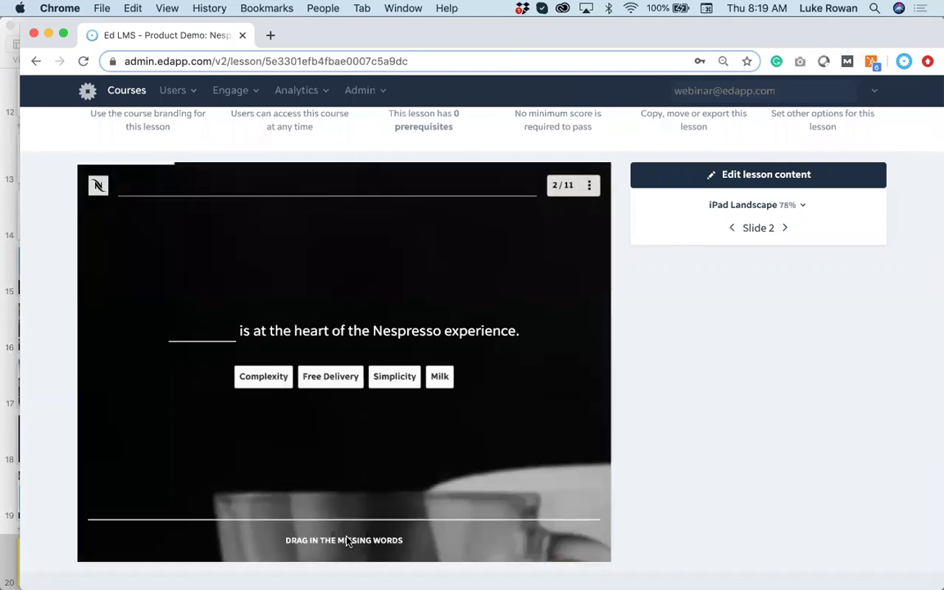
scroll(345, 540, down, 1)
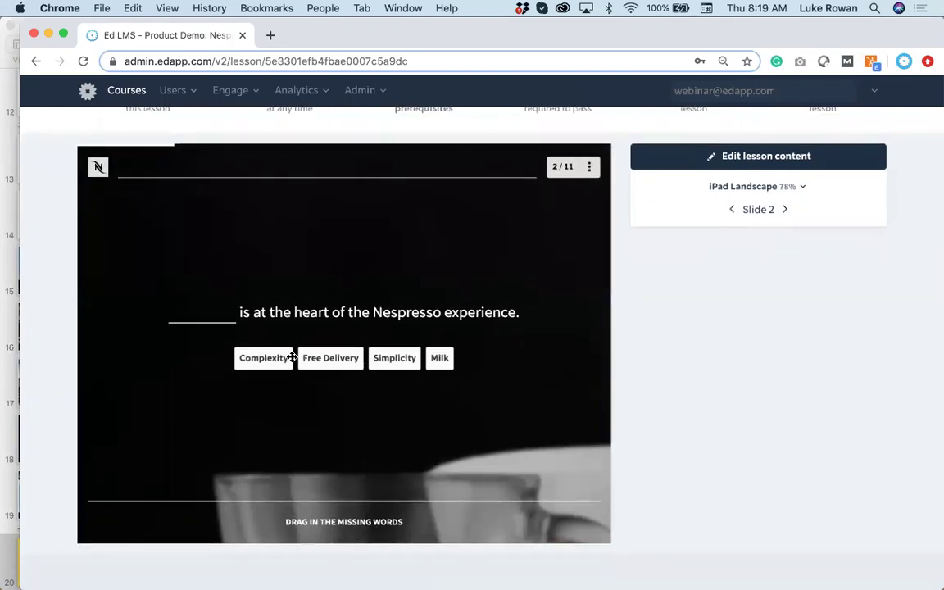
drag(248, 354, 200, 311)
click(358, 533)
click(352, 511)
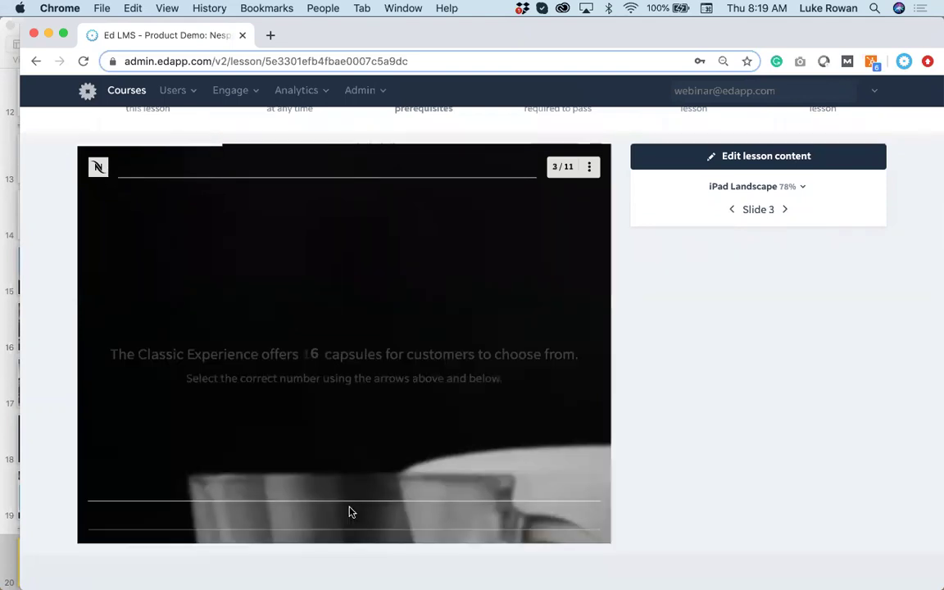
Step: Return to the Nespresso scaffold course, open its "Product Training Scaffold: Nespresso" lesson to view the preview, and select the lesson title
scroll(349, 509, up, 5)
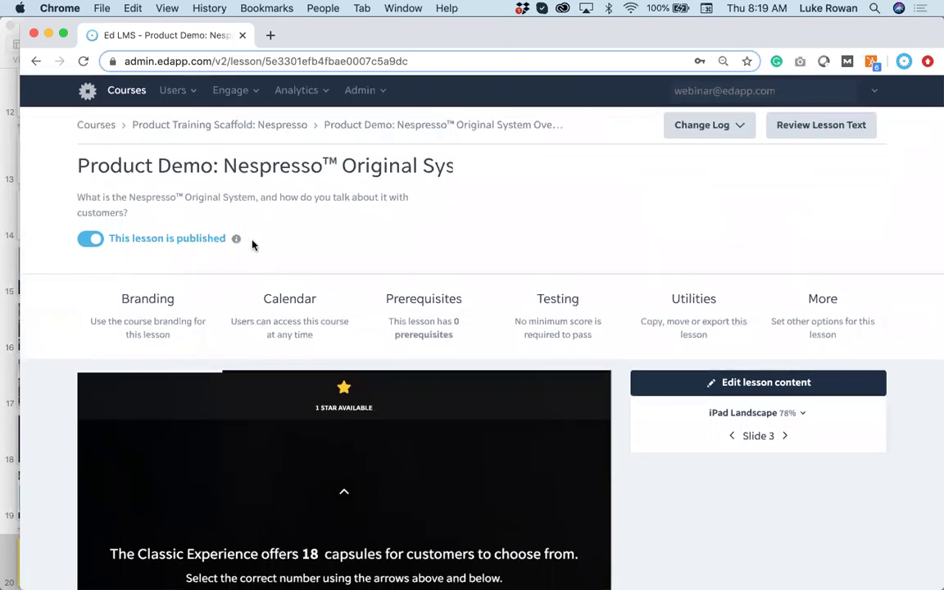
click(291, 125)
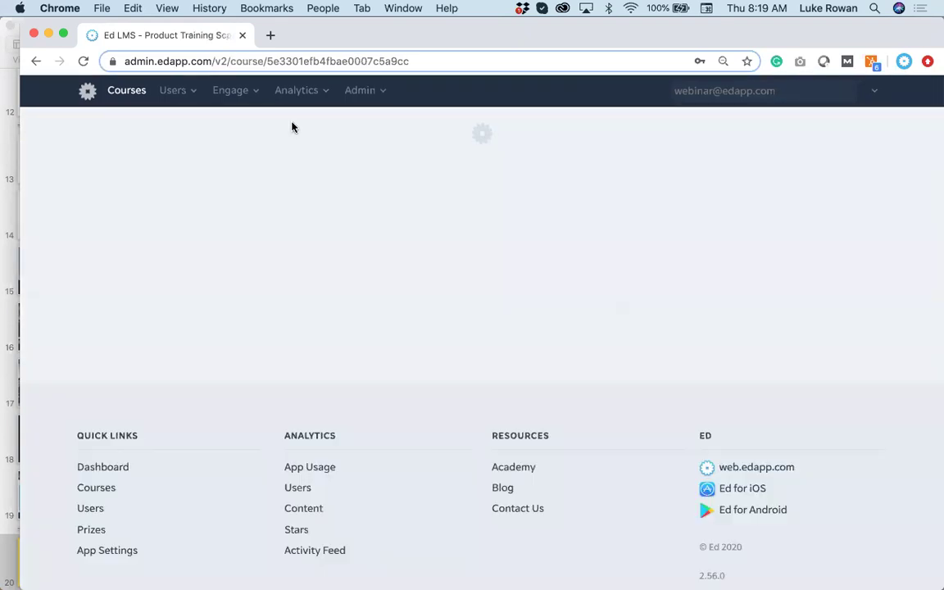
scroll(292, 126, down, 3)
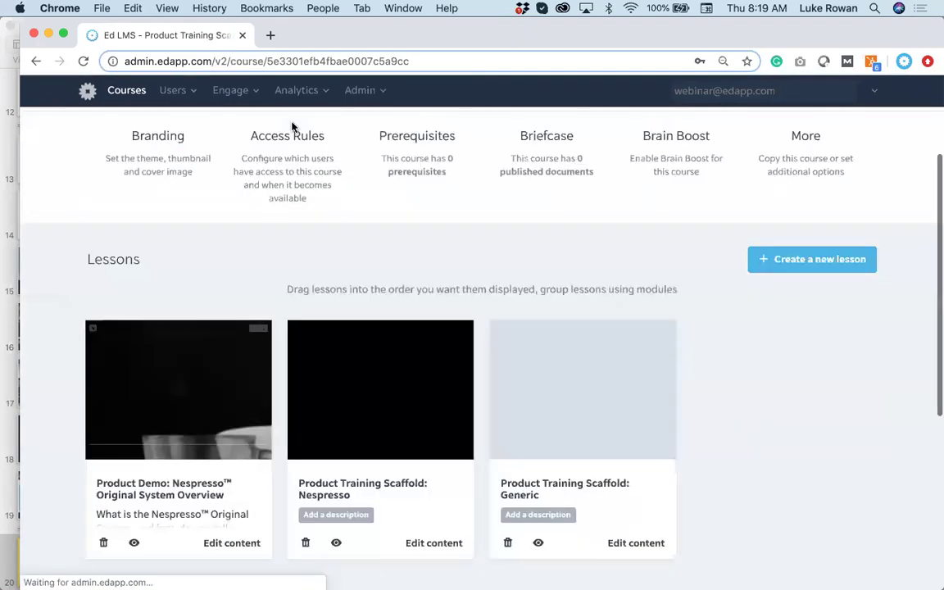
scroll(292, 125, down, 2)
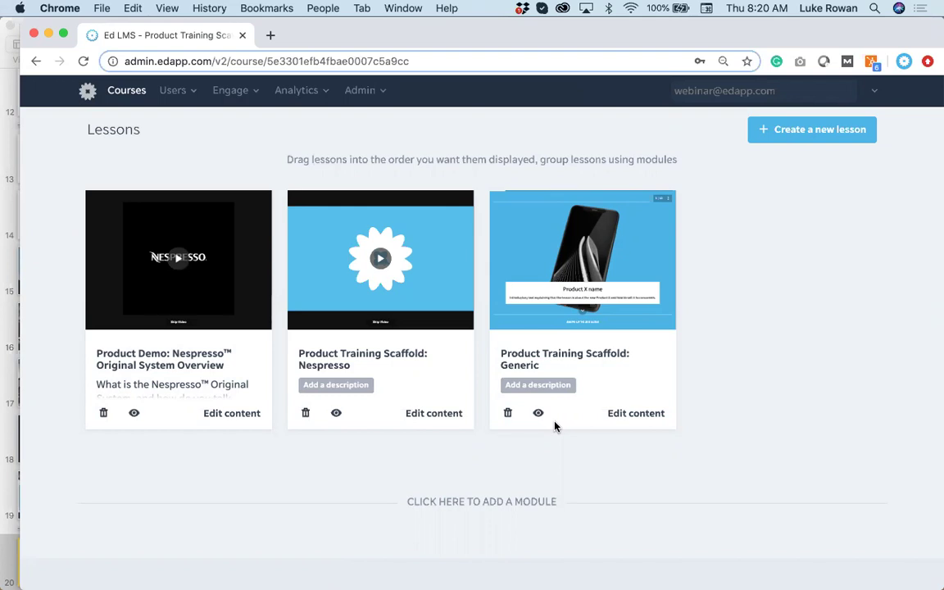
click(417, 354)
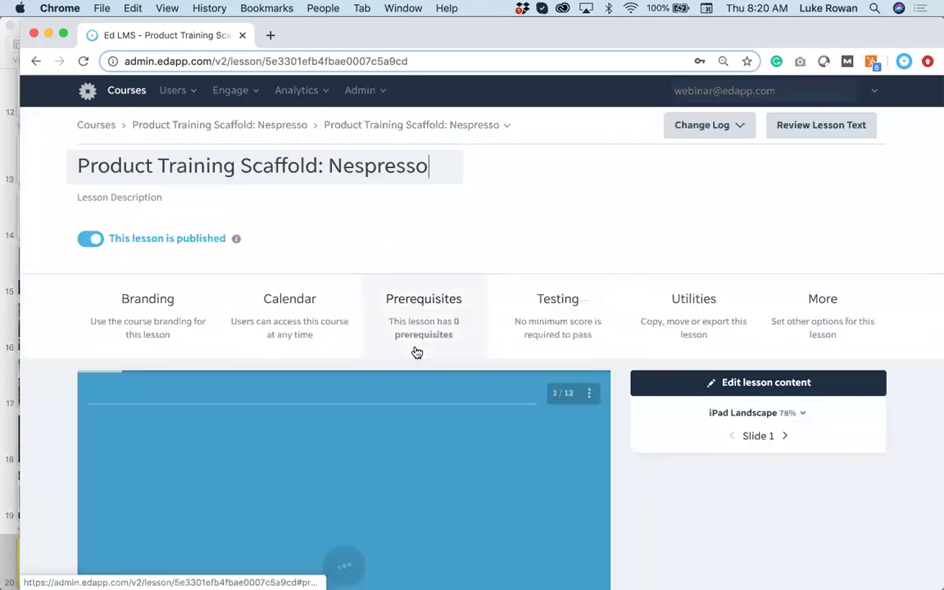
scroll(695, 171, down, 2)
scroll(694, 170, down, 2)
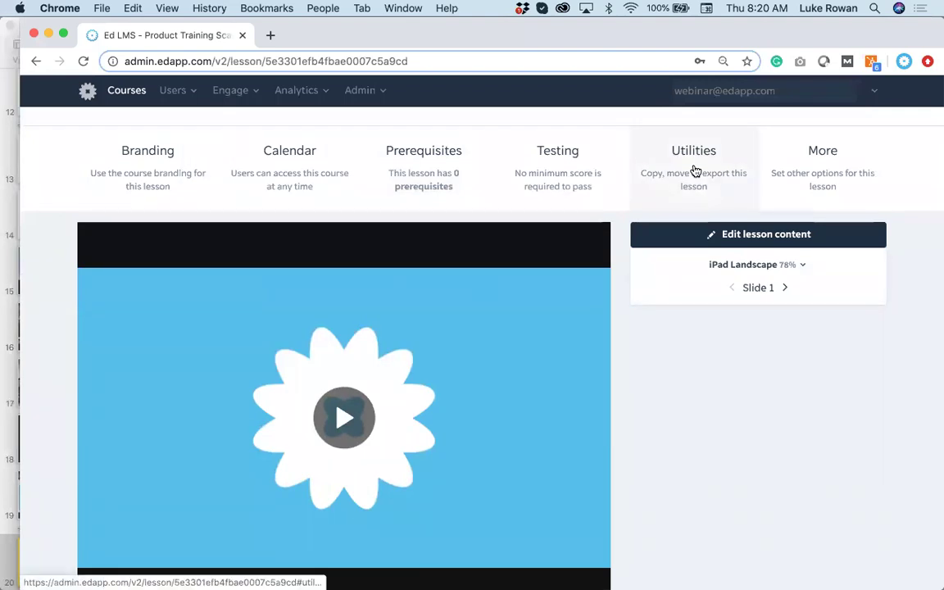
scroll(695, 170, up, 4)
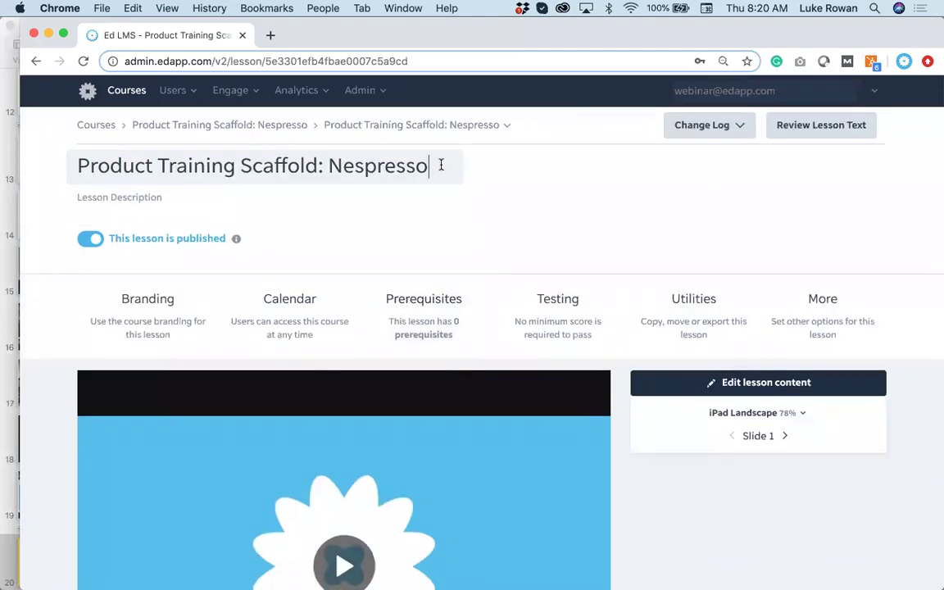
triple_click(441, 165)
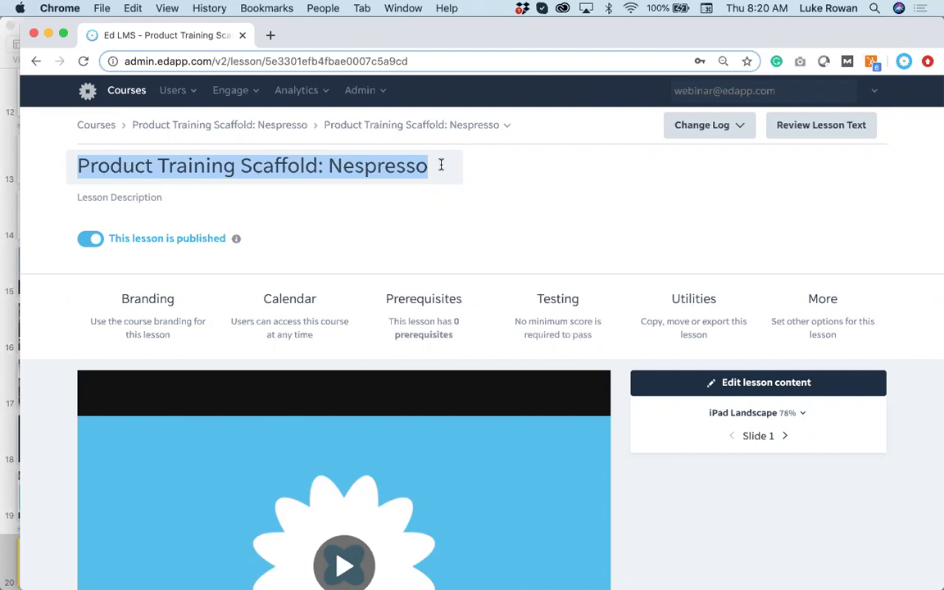
Step: Rename the lesson "iPhone 11 Features"
text(iP)
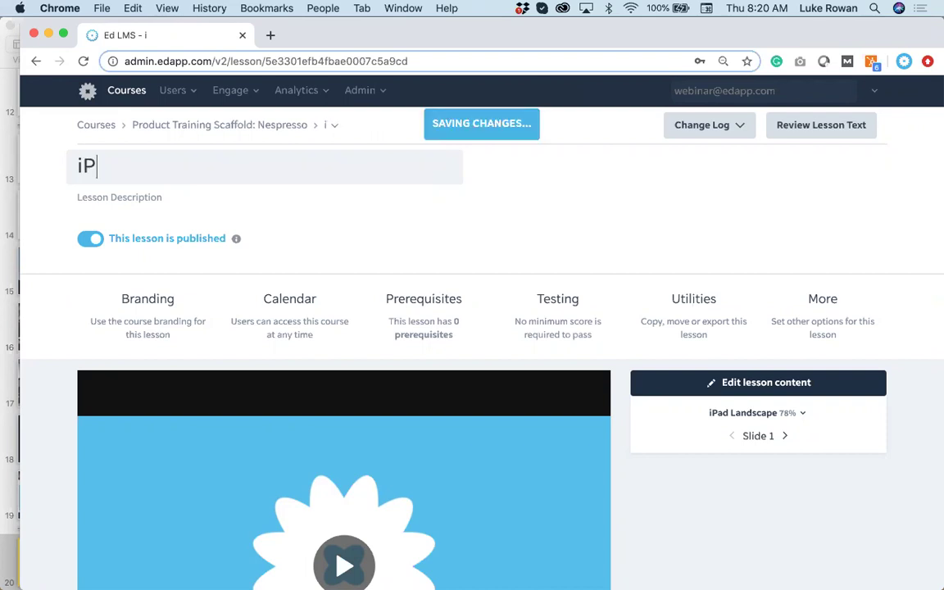
text(hone 11)
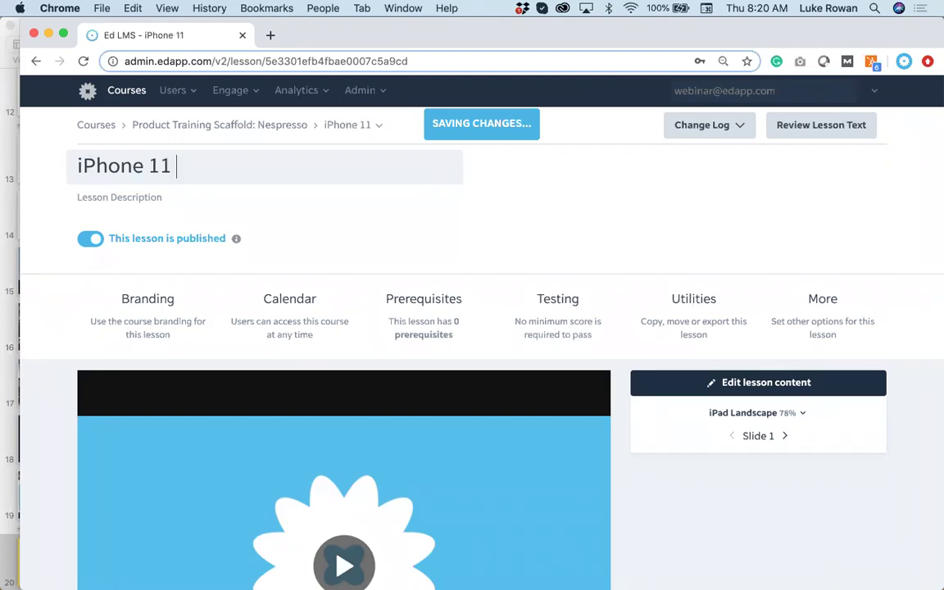
text( Features)
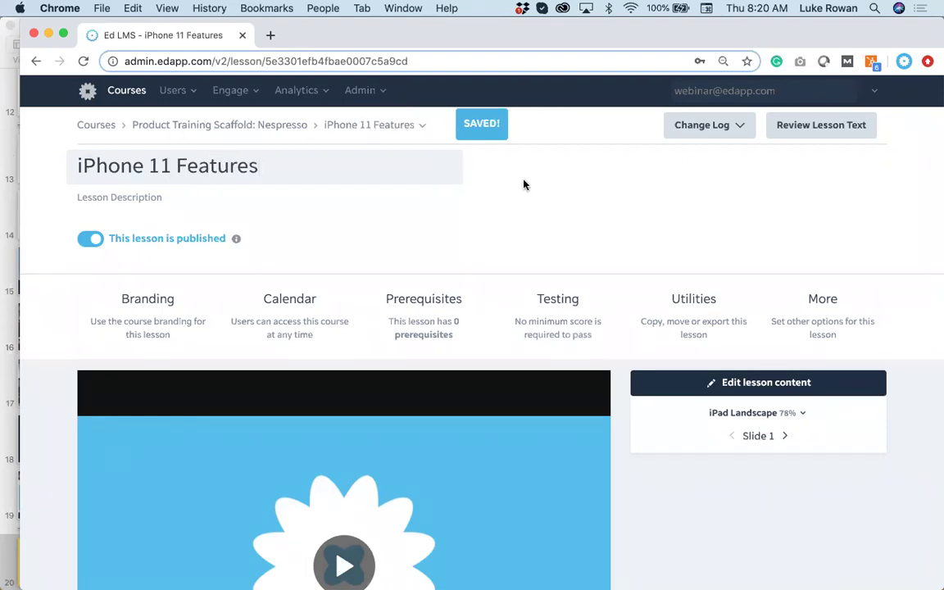
Step: Turn off Use Course Branding in the lesson's branding settings
scroll(522, 184, down, 3)
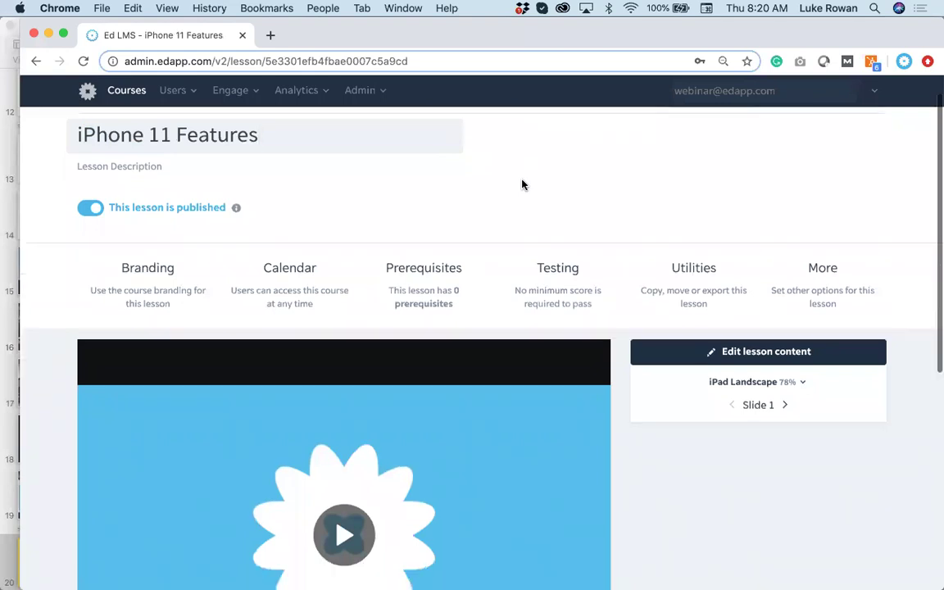
click(122, 233)
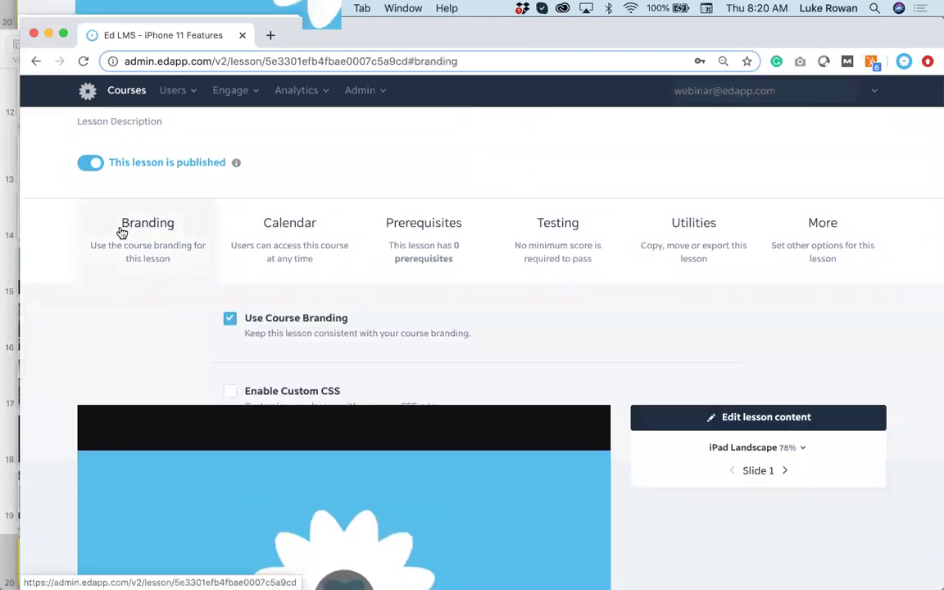
click(271, 319)
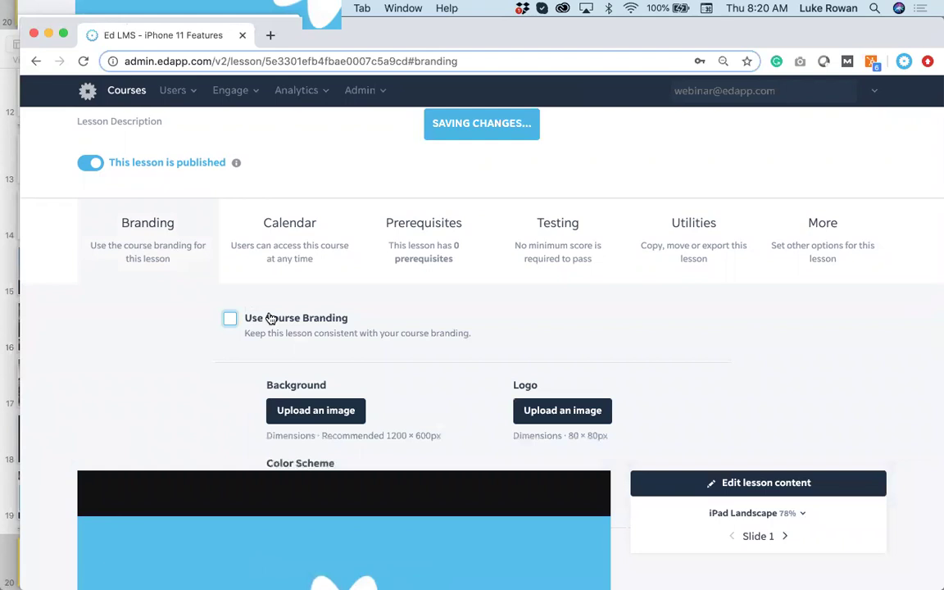
scroll(269, 318, down, 2)
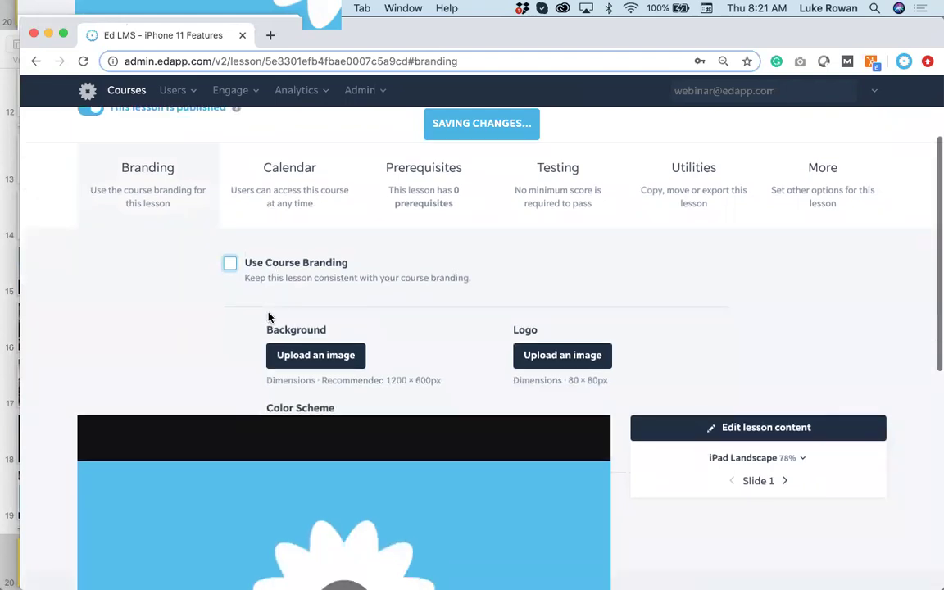
Step: Upload background.png from the Scaffolds folder inside Assets as the lesson's background image
click(331, 361)
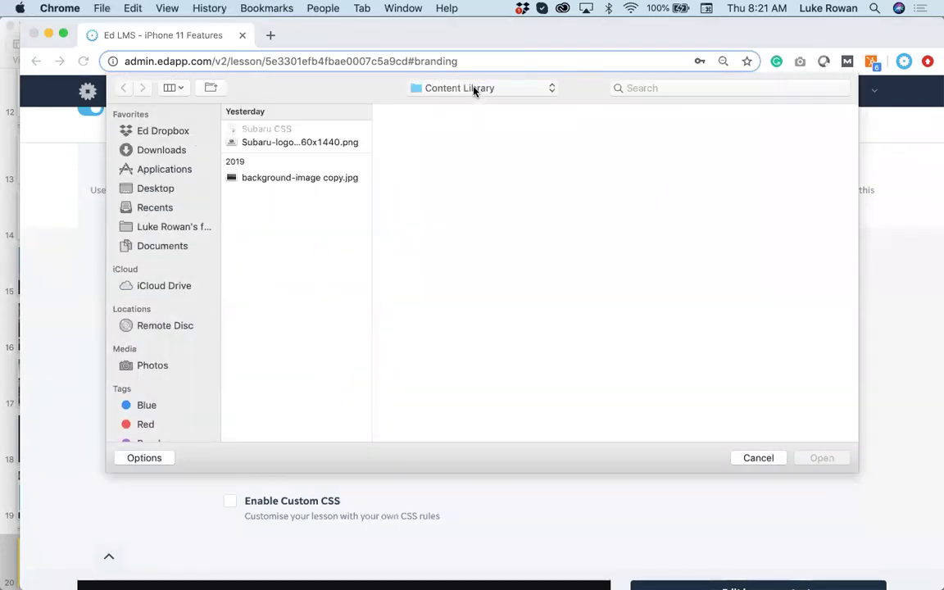
click(475, 89)
click(470, 105)
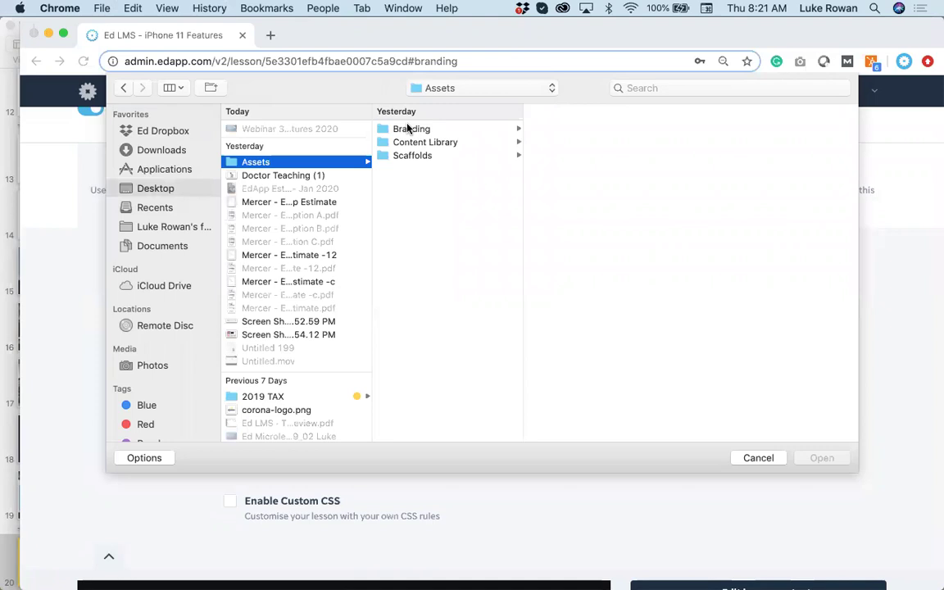
click(430, 131)
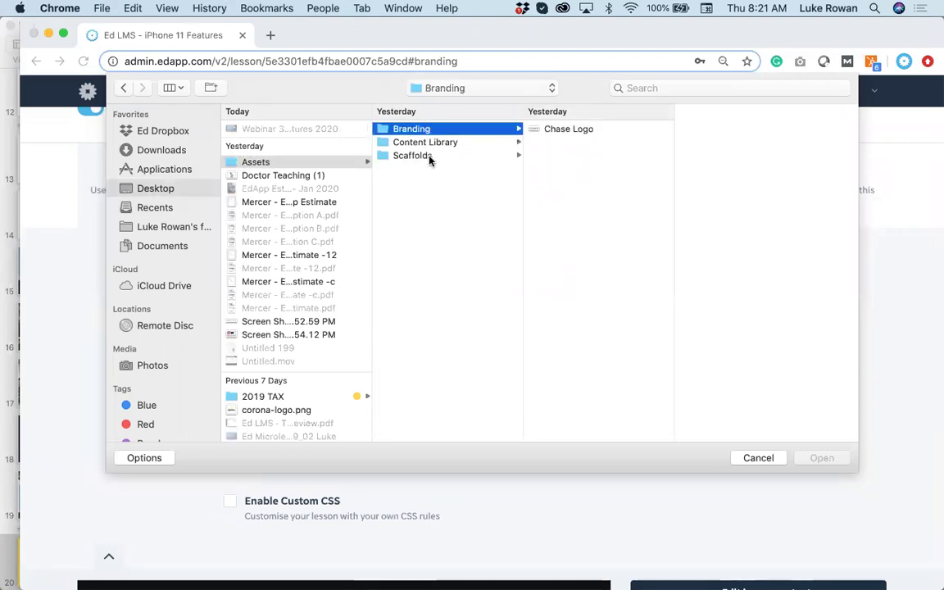
click(427, 155)
click(583, 143)
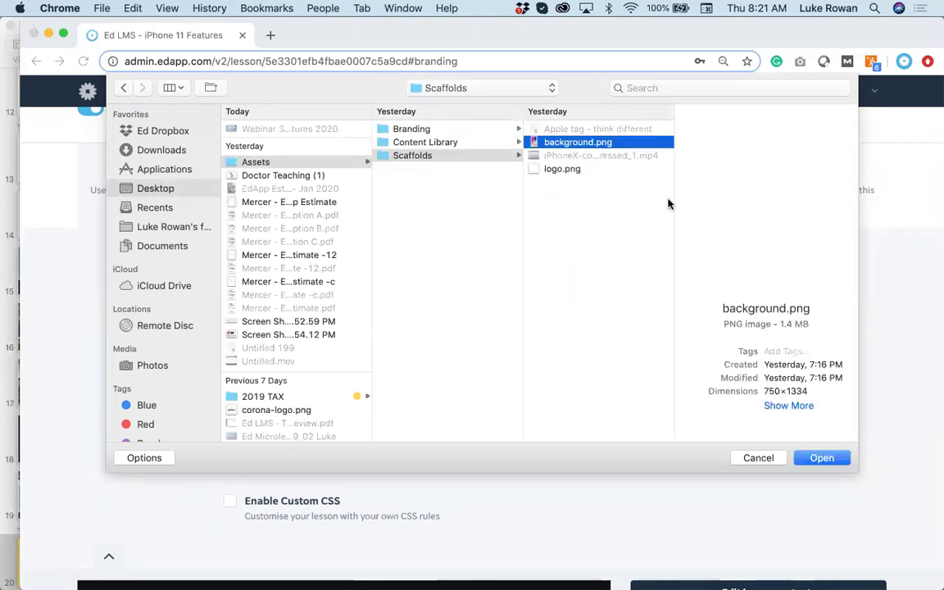
click(822, 457)
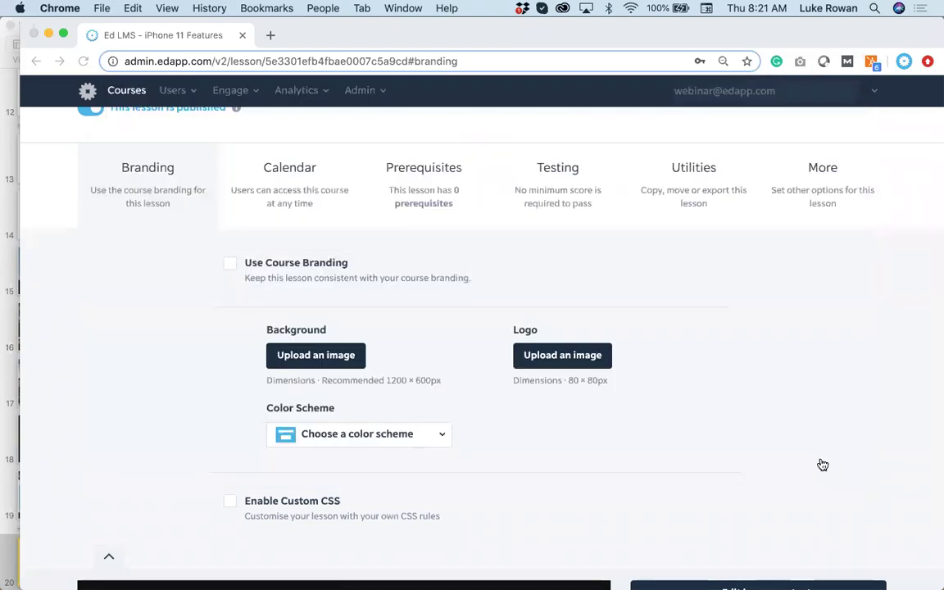
Step: Upload logo.png from the Scaffolds folder as the lesson's logo
click(569, 360)
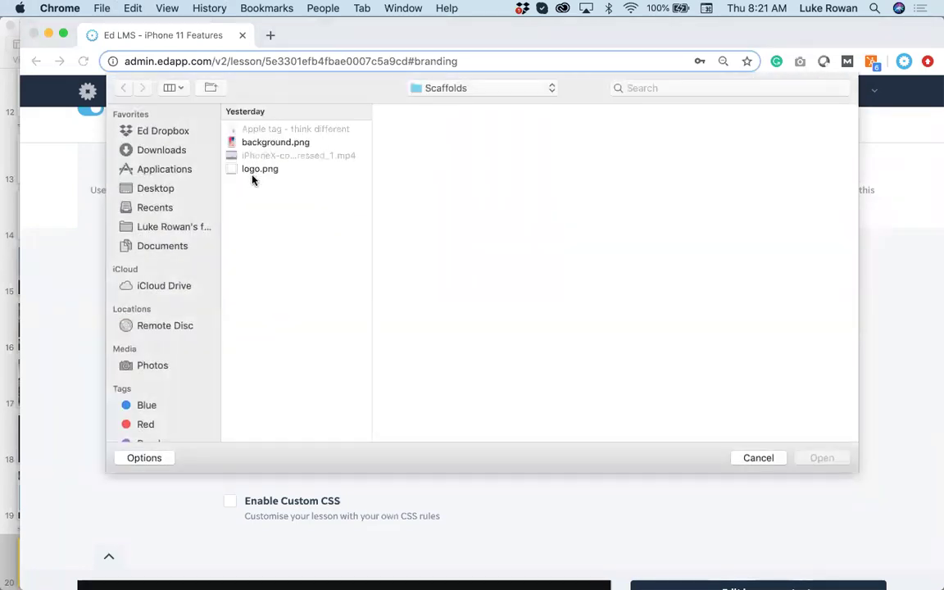
click(287, 170)
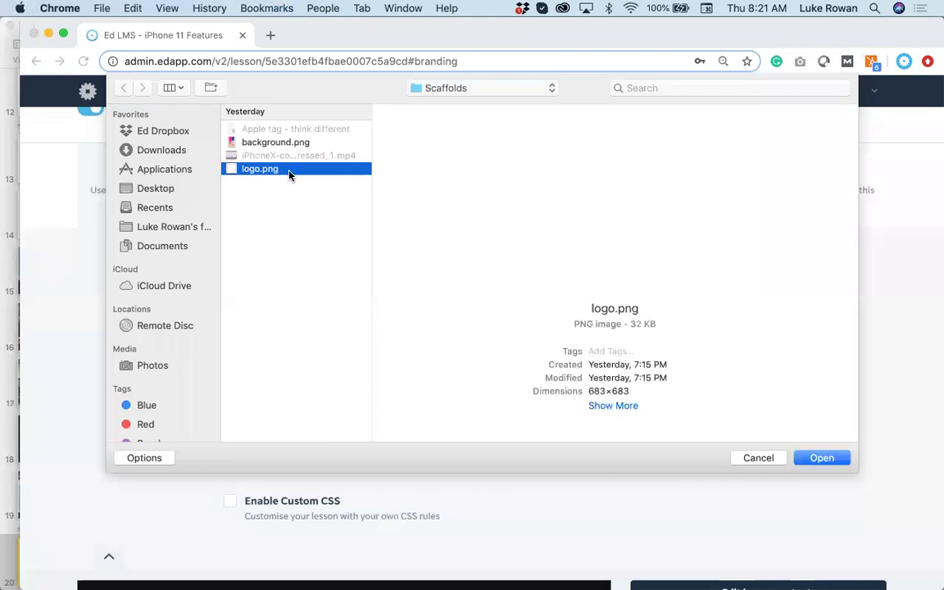
click(821, 458)
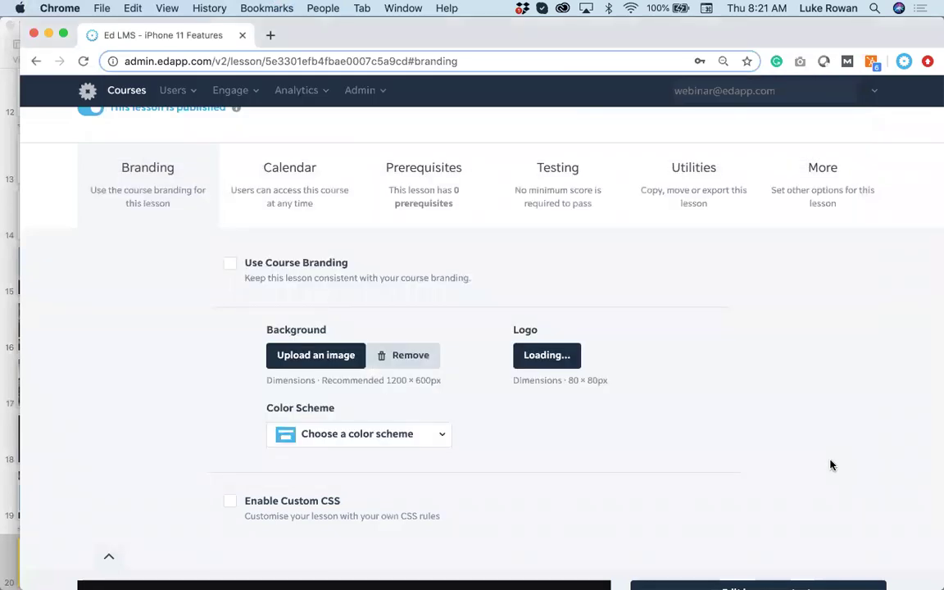
Step: Open the iPhone 11 Features lesson's content for editing
scroll(830, 465, down, 3)
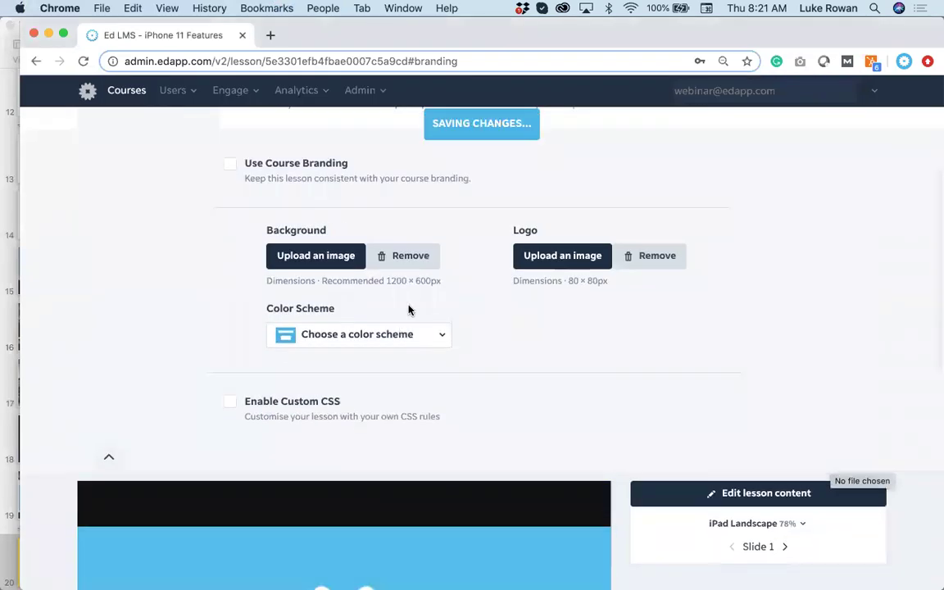
scroll(409, 311, down, 3)
scroll(307, 327, down, 4)
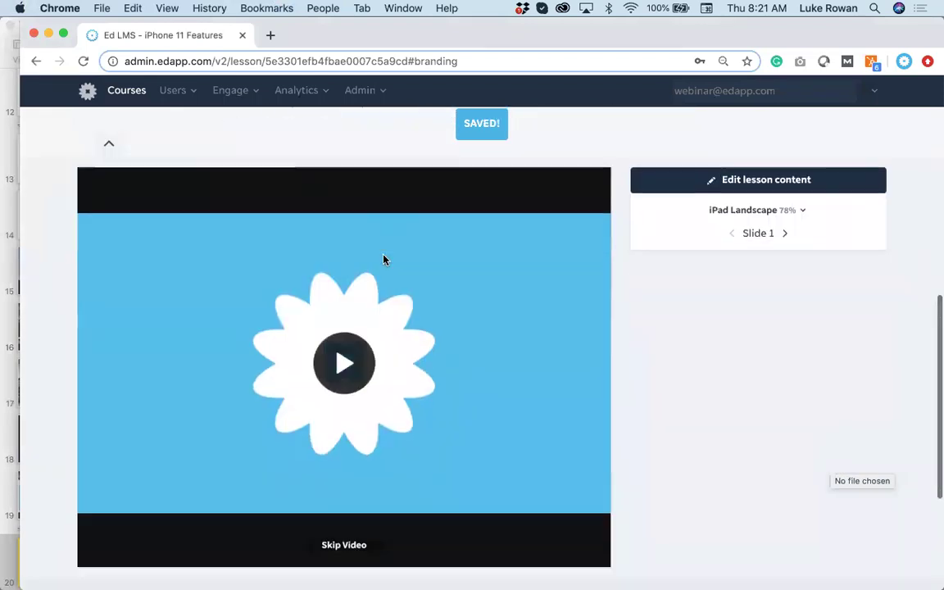
scroll(547, 348, down, 1)
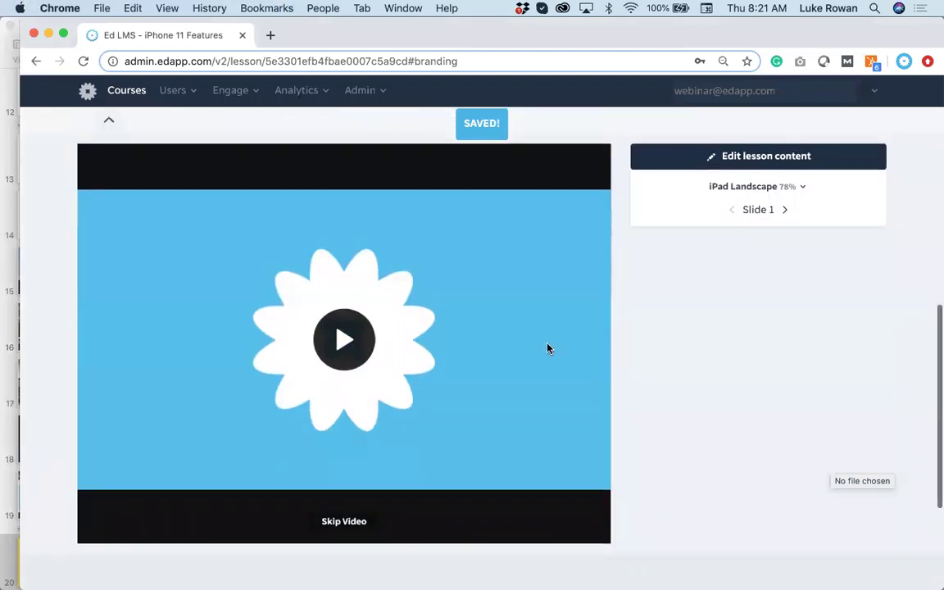
click(699, 160)
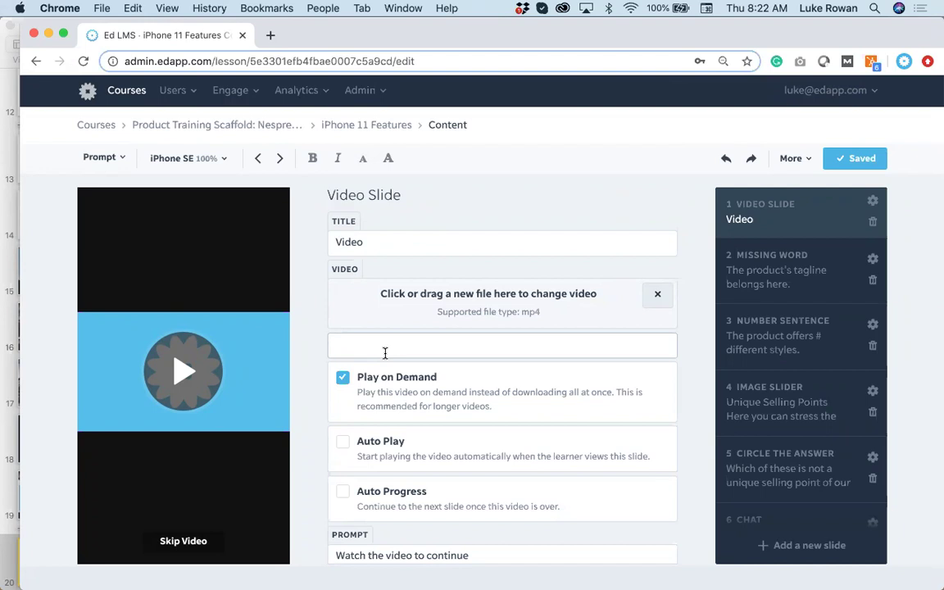
Step: Replace the Video Slide's clip with iPhoneX-compressed_1.mp4 and play it muted in the slide preview
click(530, 307)
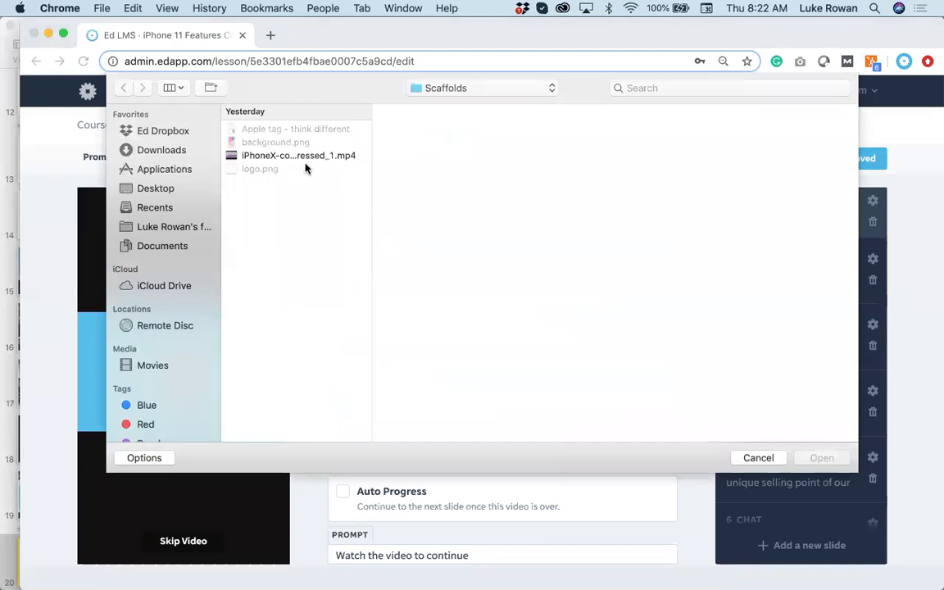
click(303, 155)
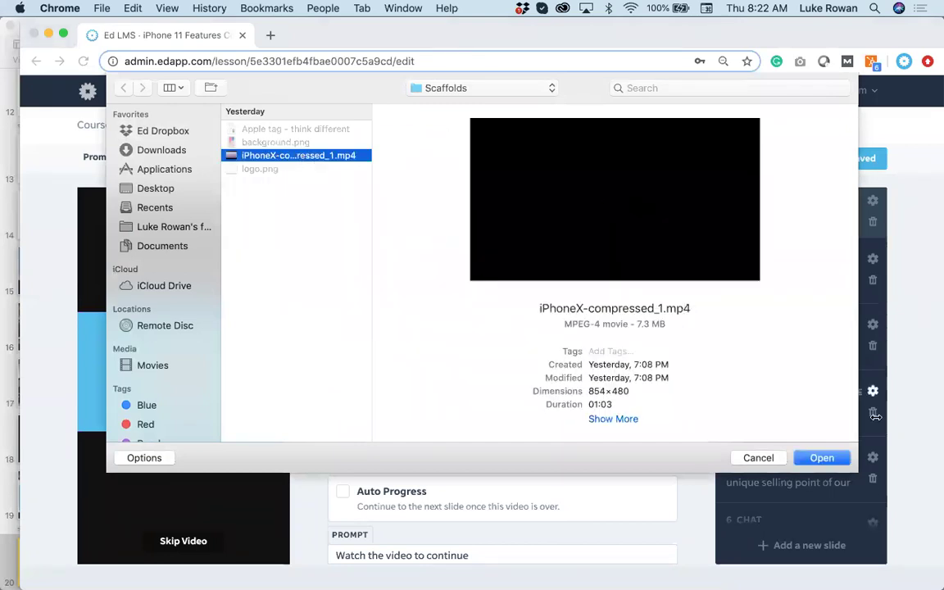
click(832, 459)
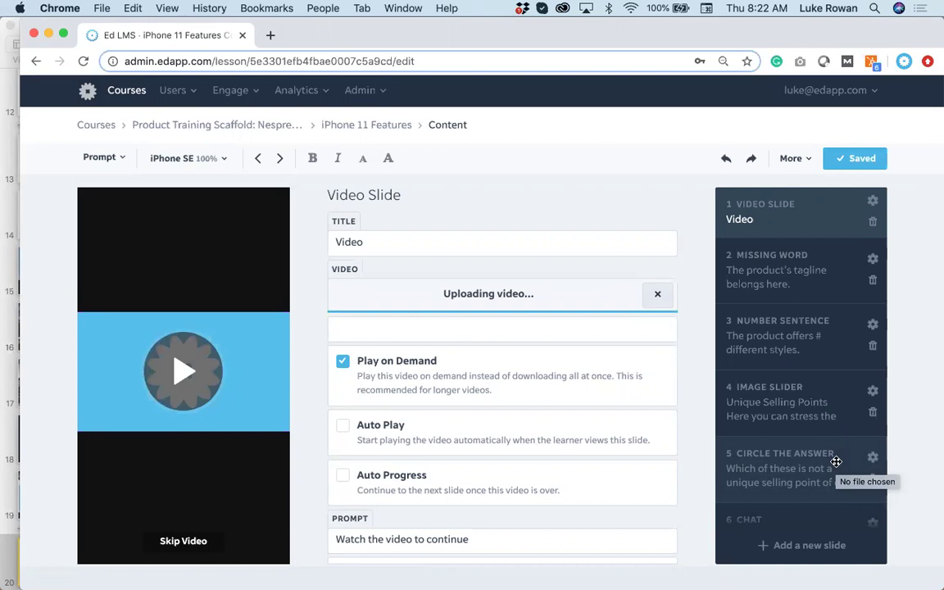
click(185, 373)
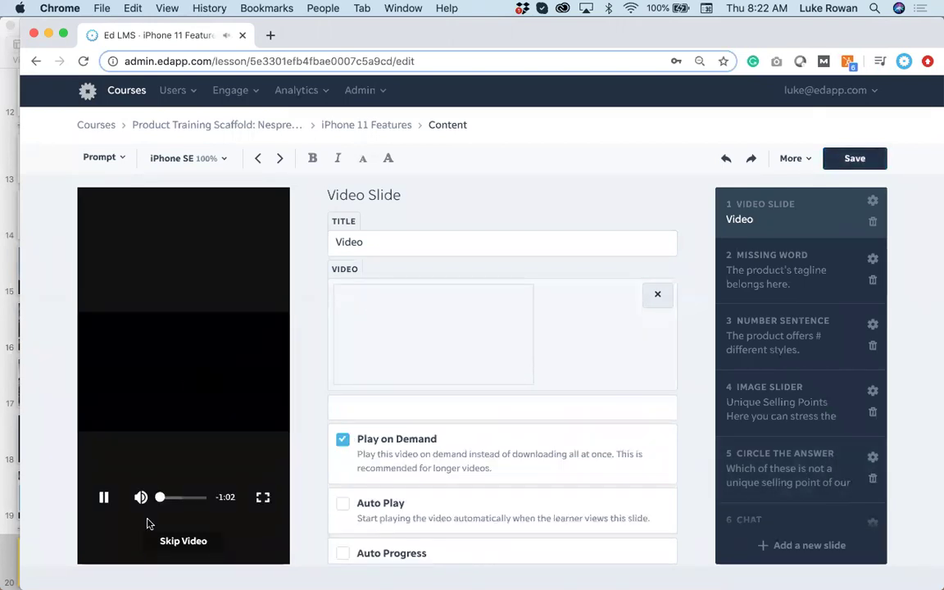
click(141, 497)
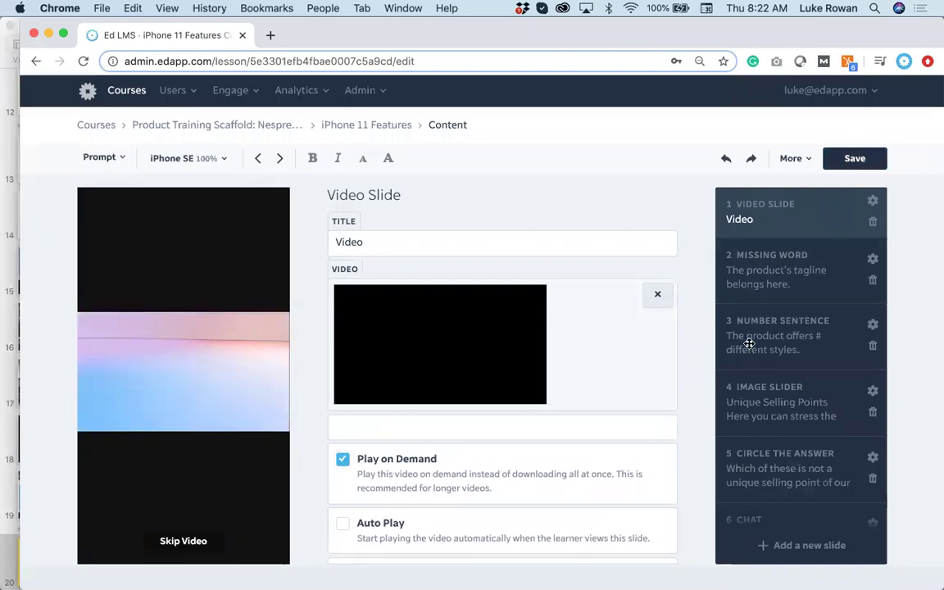
Step: Set the Missing Word slide's title to "Think Different" and replace the word option "belongs" with "Think"
click(789, 285)
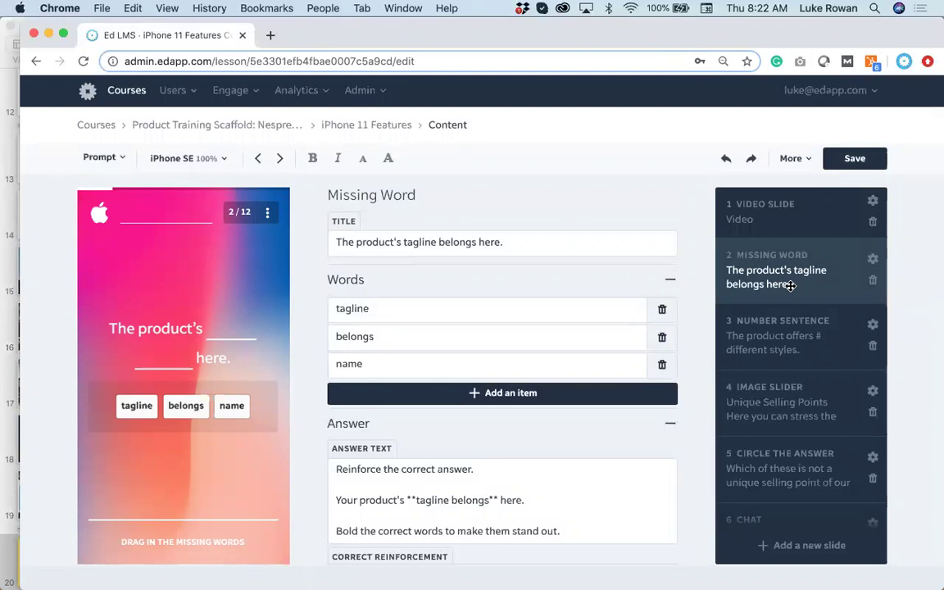
click(489, 248)
key(super+a)
text(Think )
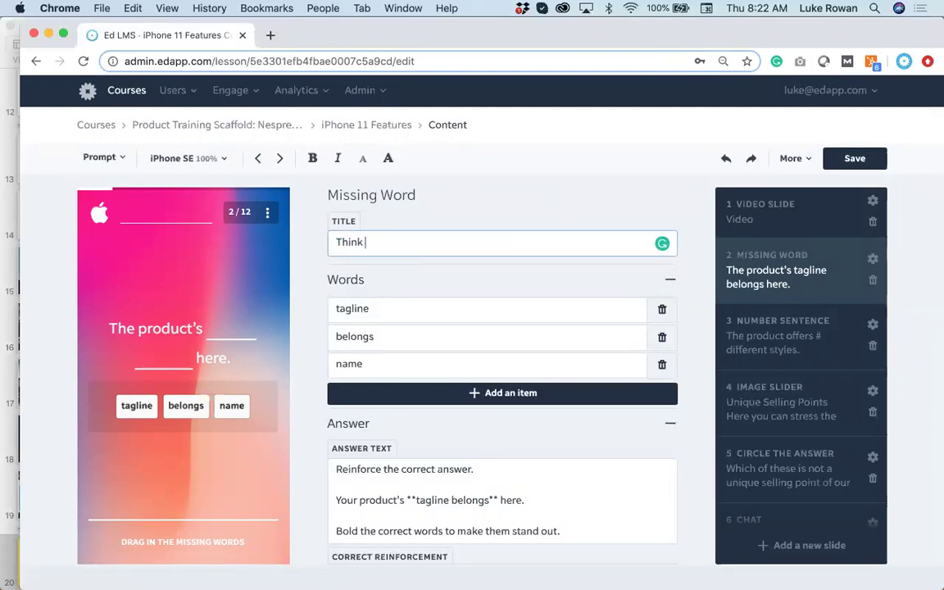
text(Different)
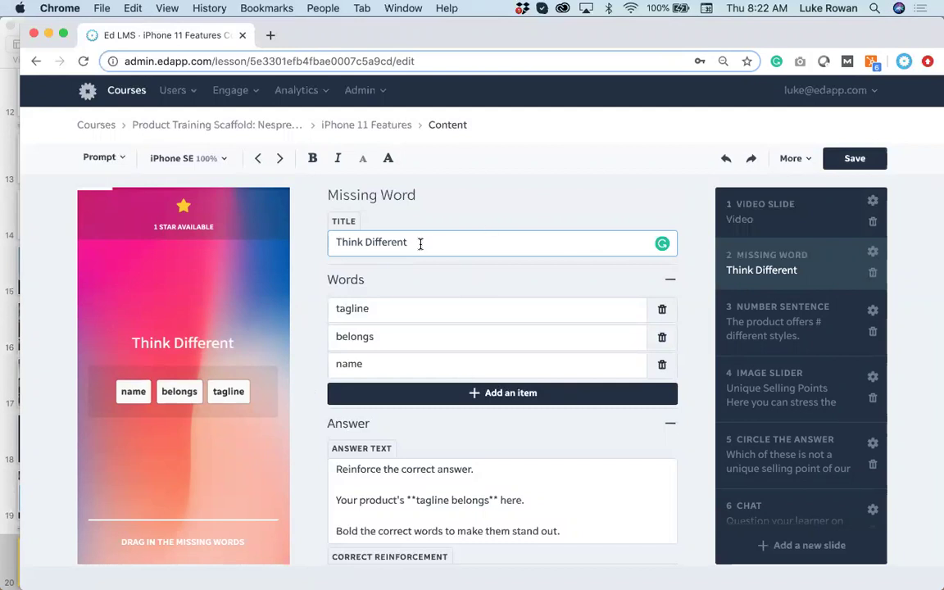
double_click(395, 334)
text(Think)
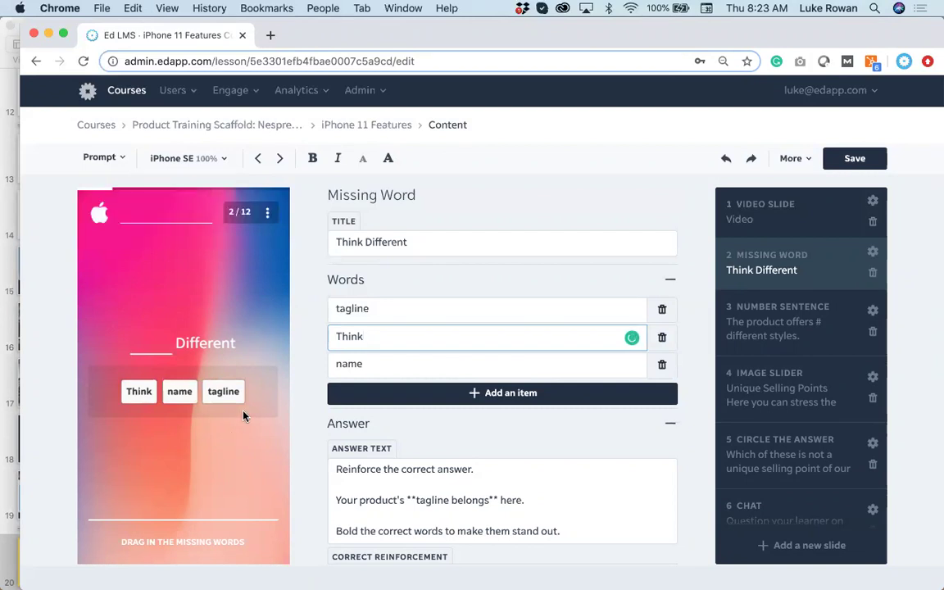
Step: Test the Missing Word slide in the preview by filling its blank with "Think", submitting the answer and continuing to slide 3
drag(144, 385, 144, 331)
drag(169, 391, 149, 339)
drag(131, 391, 142, 332)
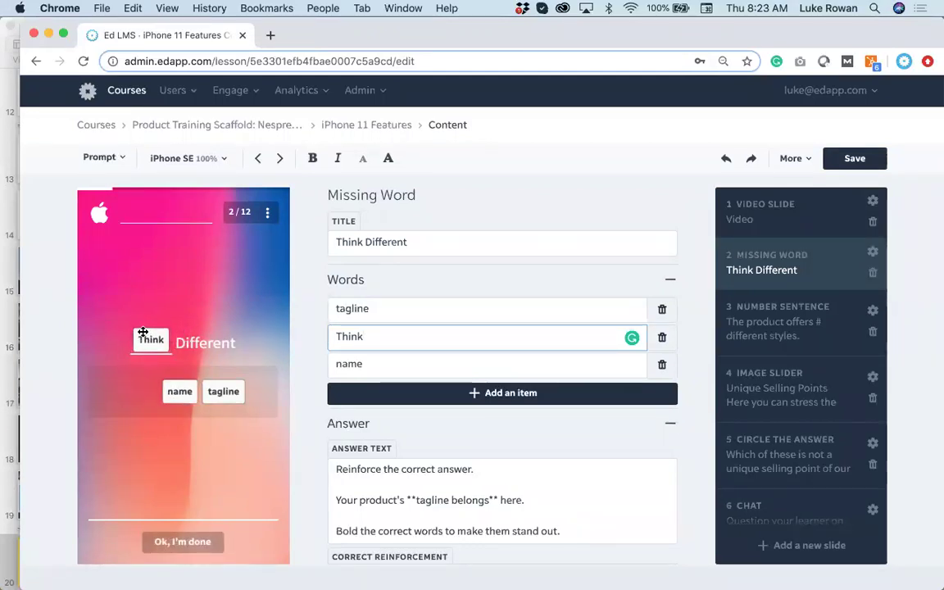
click(171, 541)
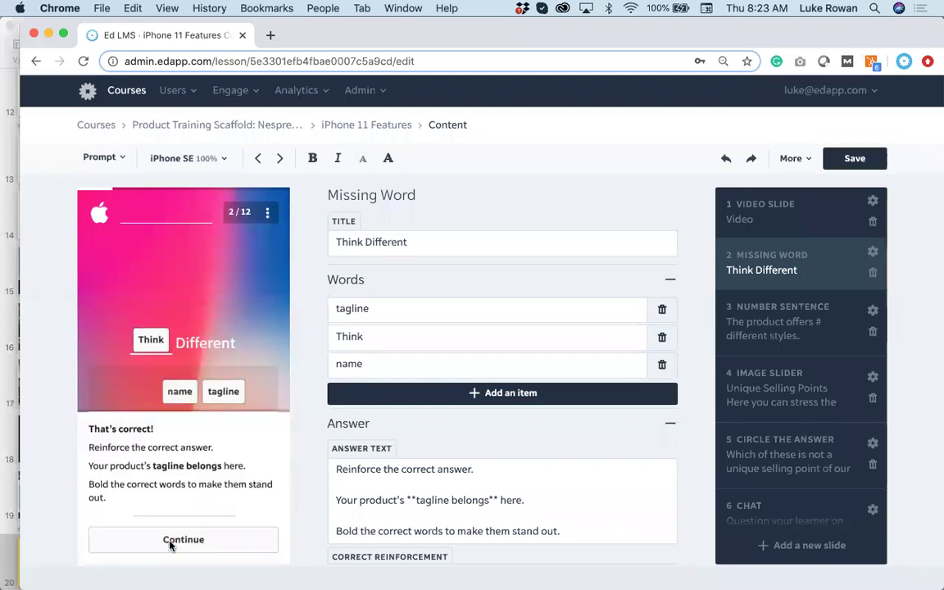
click(171, 542)
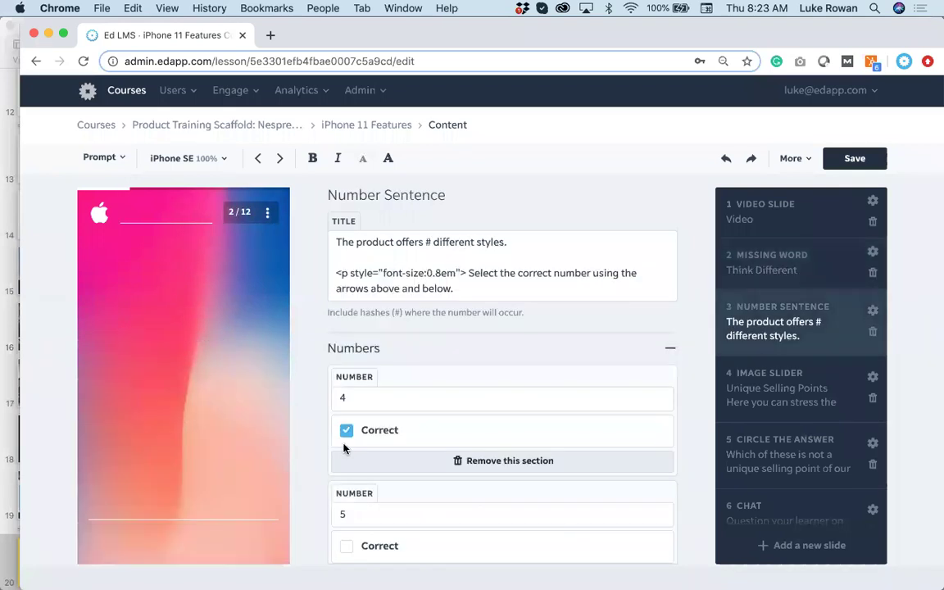
Step: Open the Image Slider slide and review its Unique Selling Points text and Selling Point 1 caption
click(748, 399)
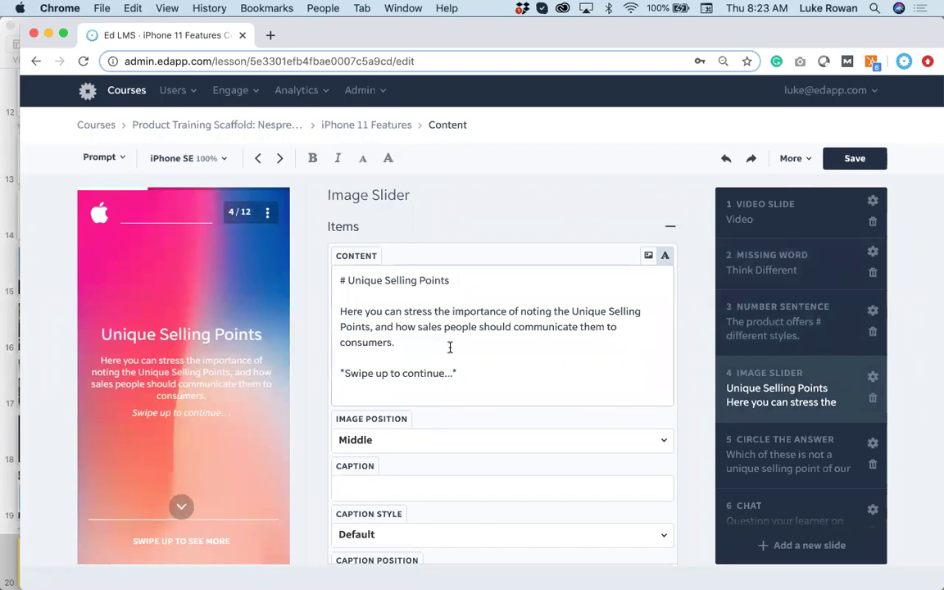
scroll(520, 398, down, 2)
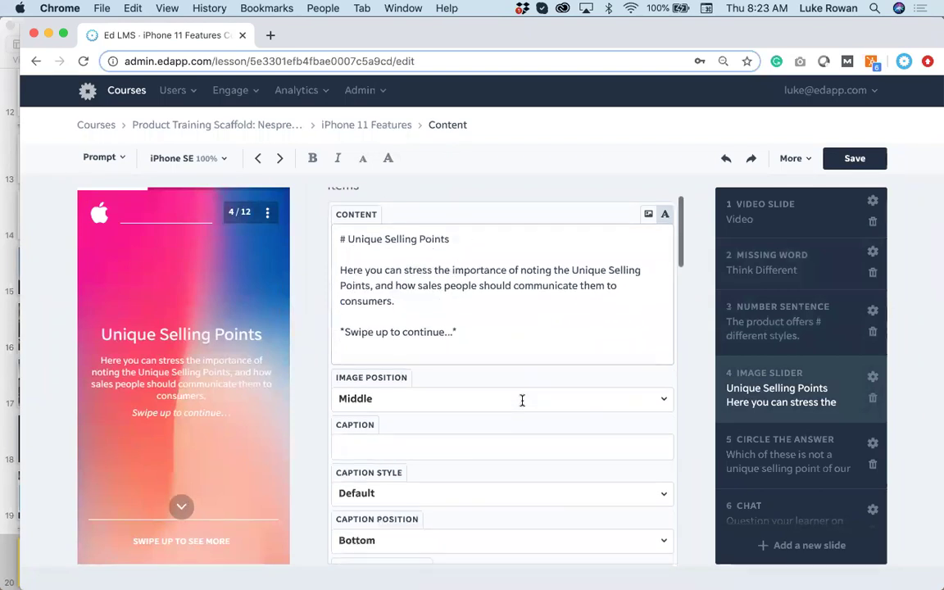
scroll(521, 400, down, 10)
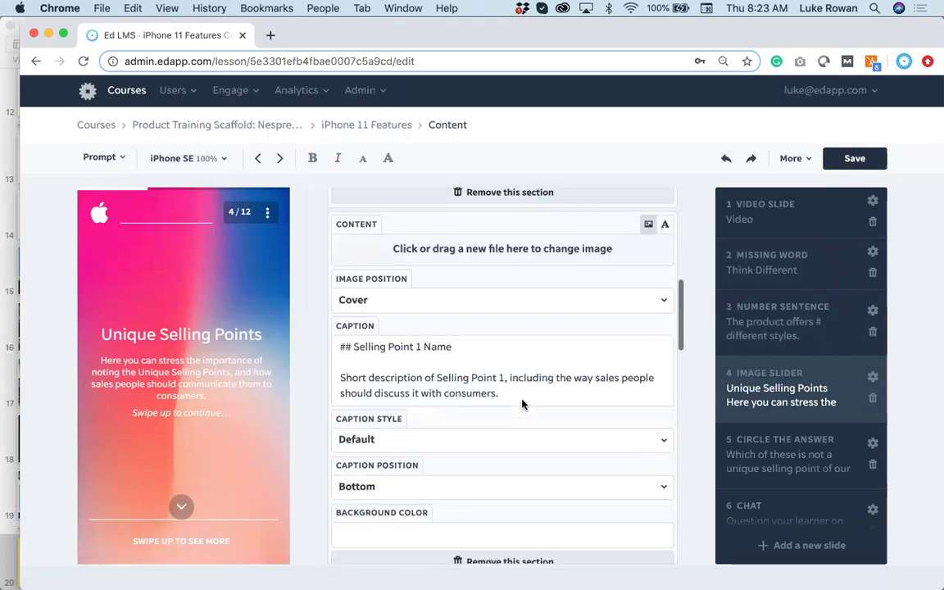
scroll(521, 400, up, 10)
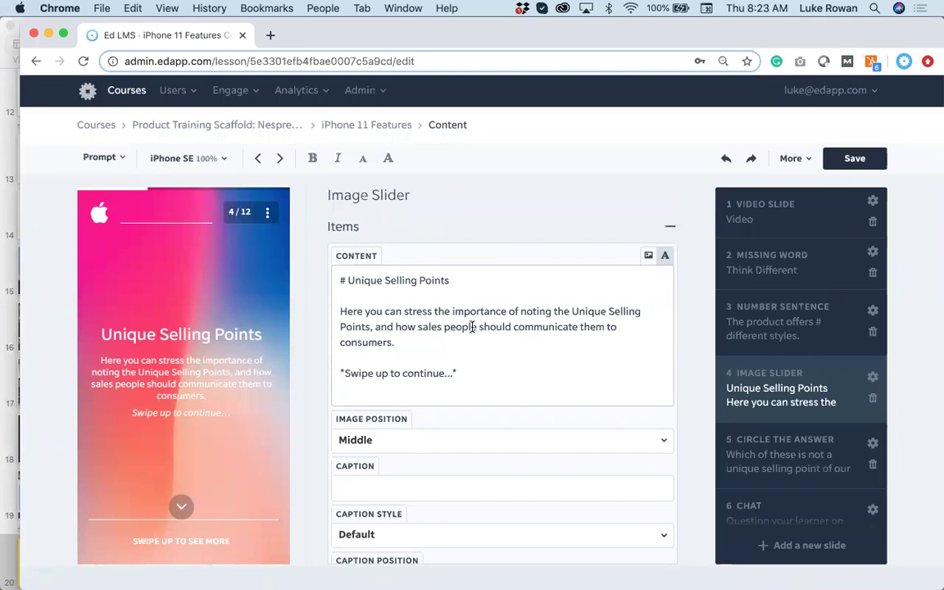
Step: Switch to the Keynote webinar deck and start the slideshow from slide 21, "3. Your Branding"
key(ctrl+Up)
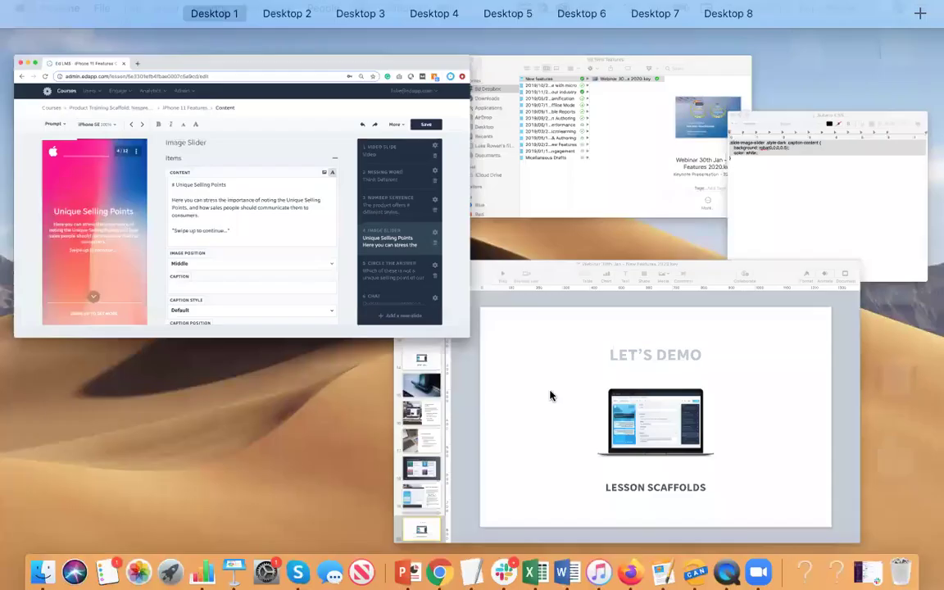
click(550, 392)
scroll(55, 452, down, 5)
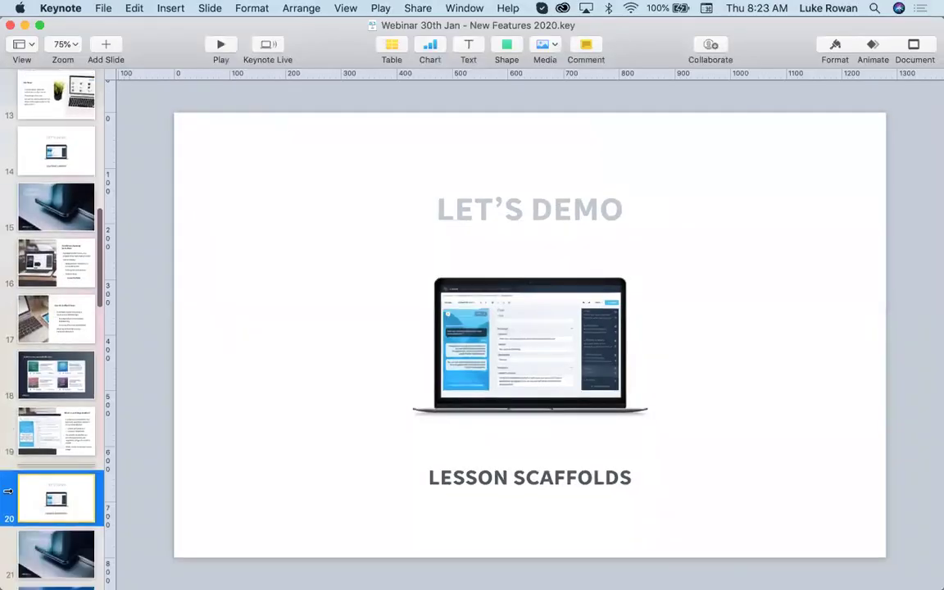
click(50, 438)
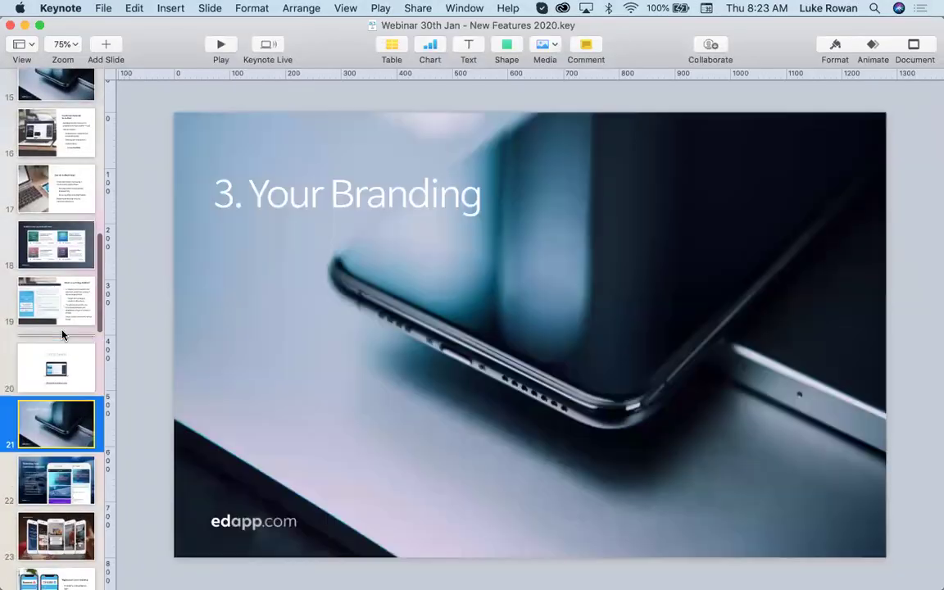
key(alt+super+p)
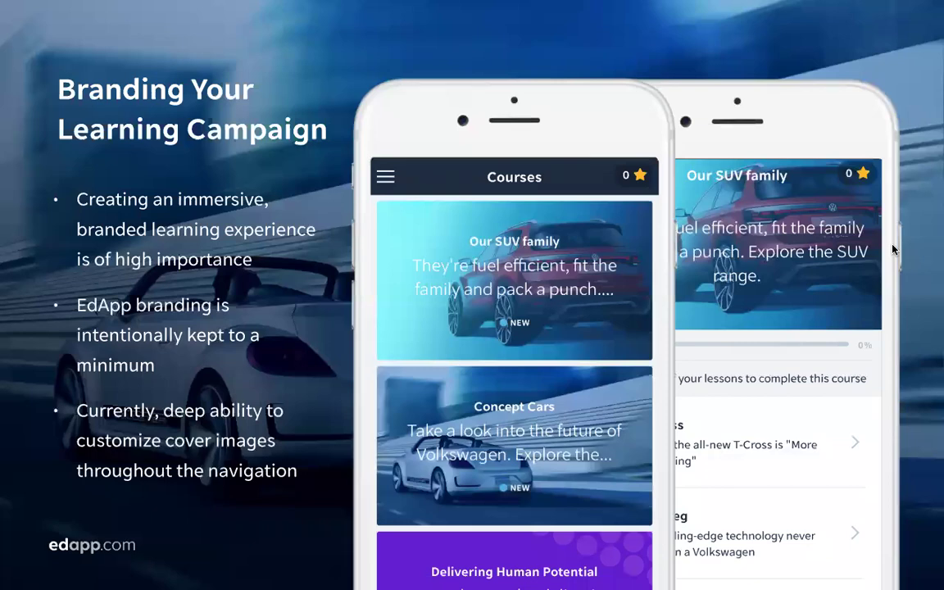
Step: Advance the slideshow from "Branding Your Learning Campaign" through the lesson and registration branding slides to "Splash Screen Branding"
key(Right)
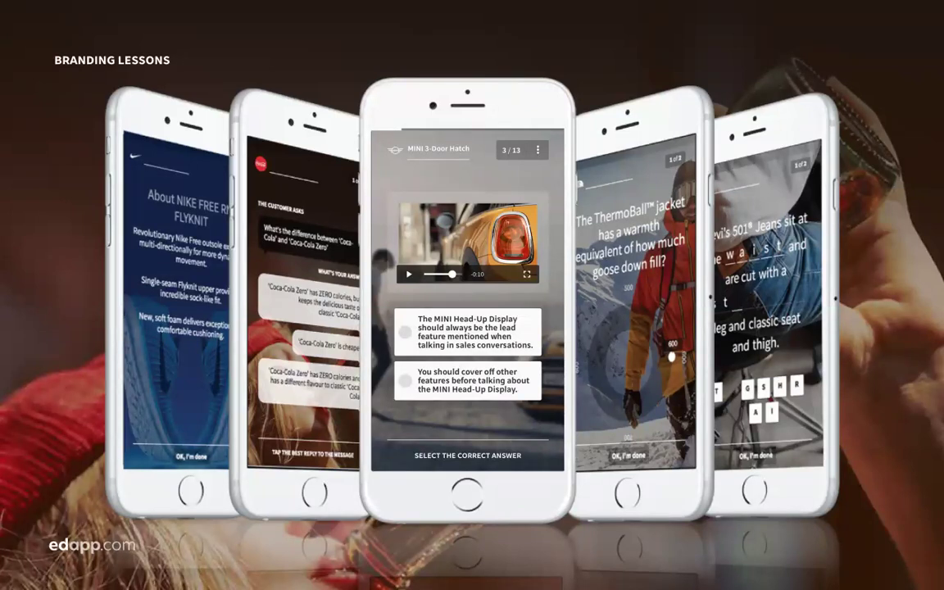
key(Right)
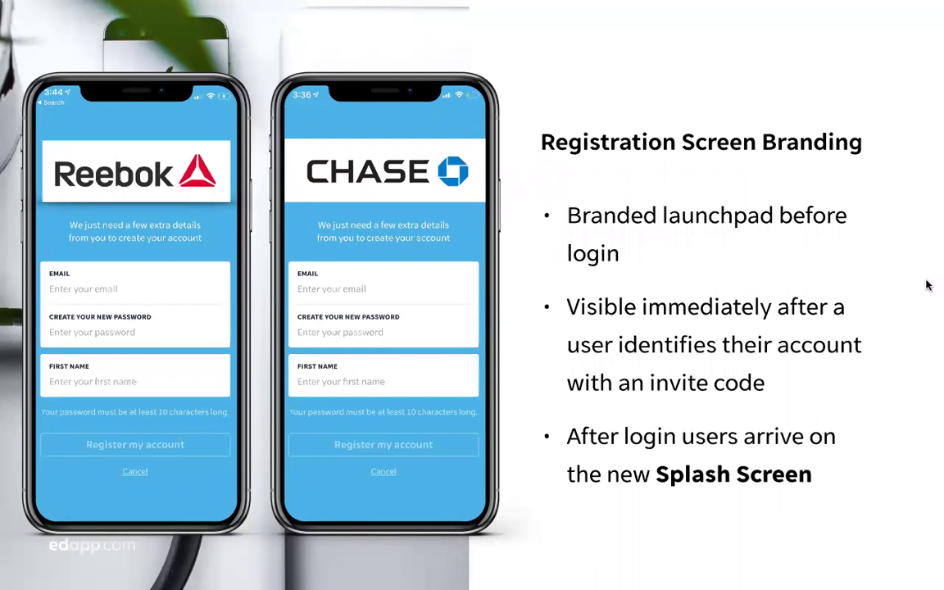
key(Right)
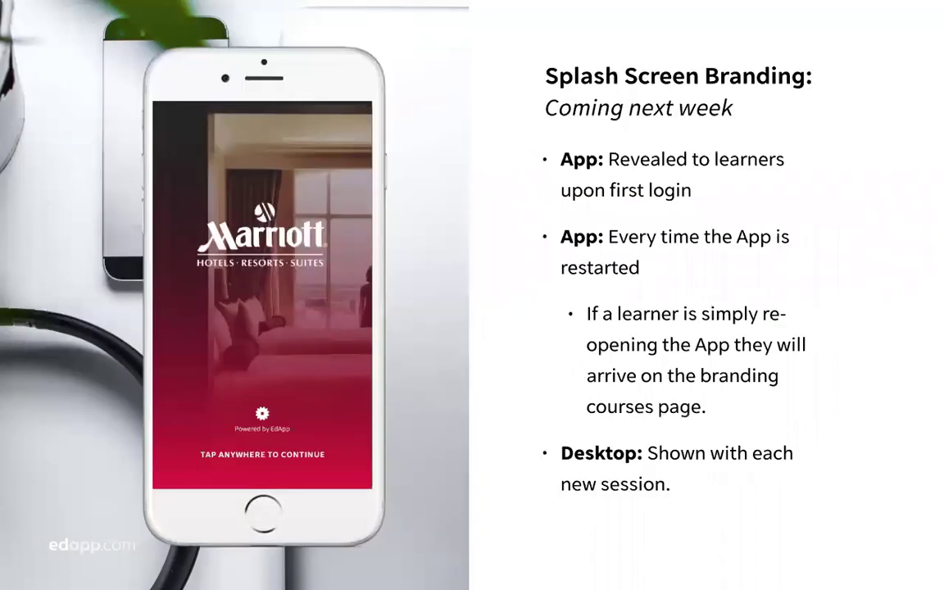